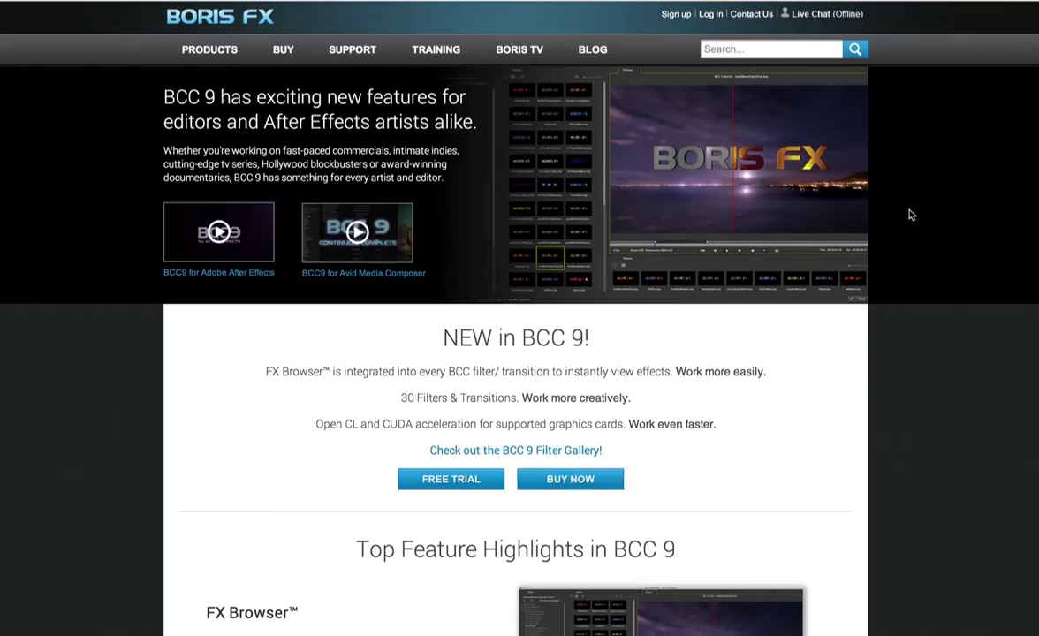
Step: Scroll through the BCC 9 new-features page on borisfx.com
scroll(914, 208, "down", 2)
scroll(893, 220, "down", 3)
scroll(891, 239, "up", 4)
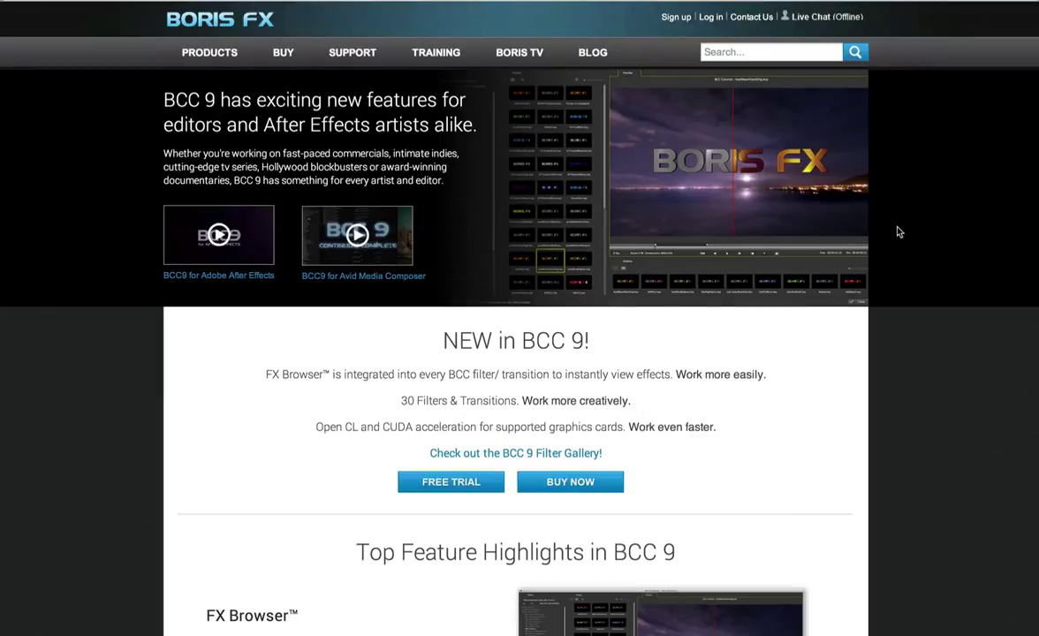
scroll(897, 230, "down", 10)
scroll(895, 234, "up", 10)
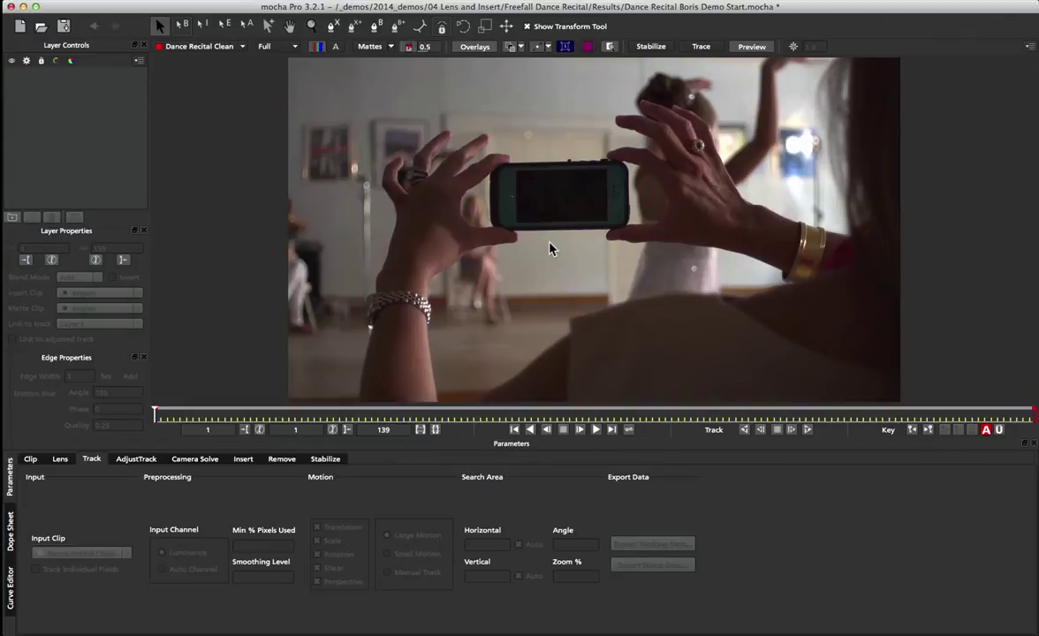
Step: Play through the dance recital clip in mocha Pro
key("space")
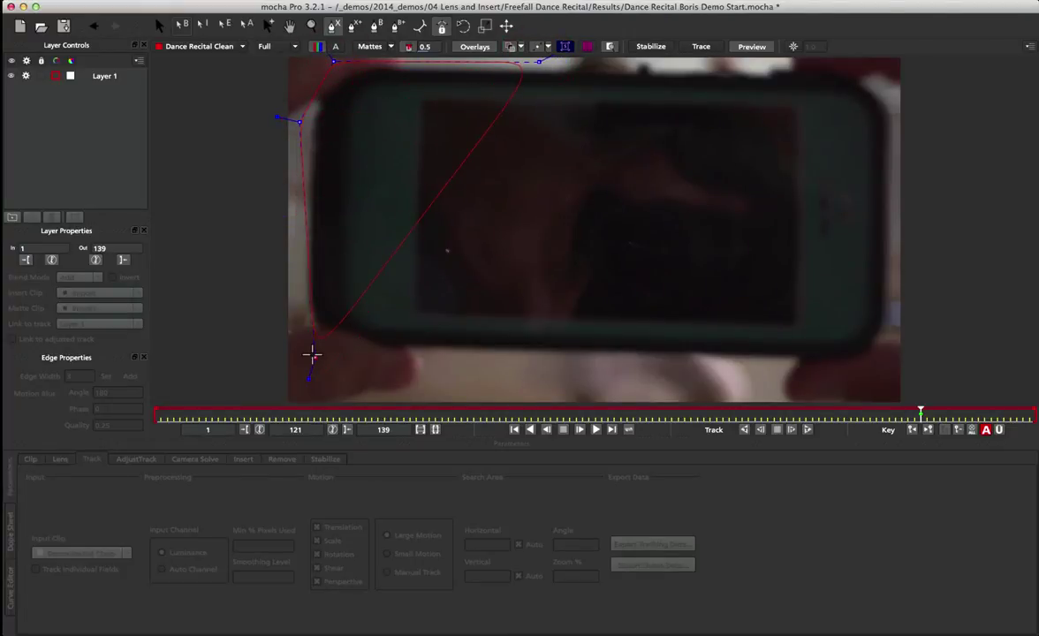
Step: Add the final outline points along the phone's lower edge and pull the top-right point inward
left_click(304, 346)
left_click(488, 363)
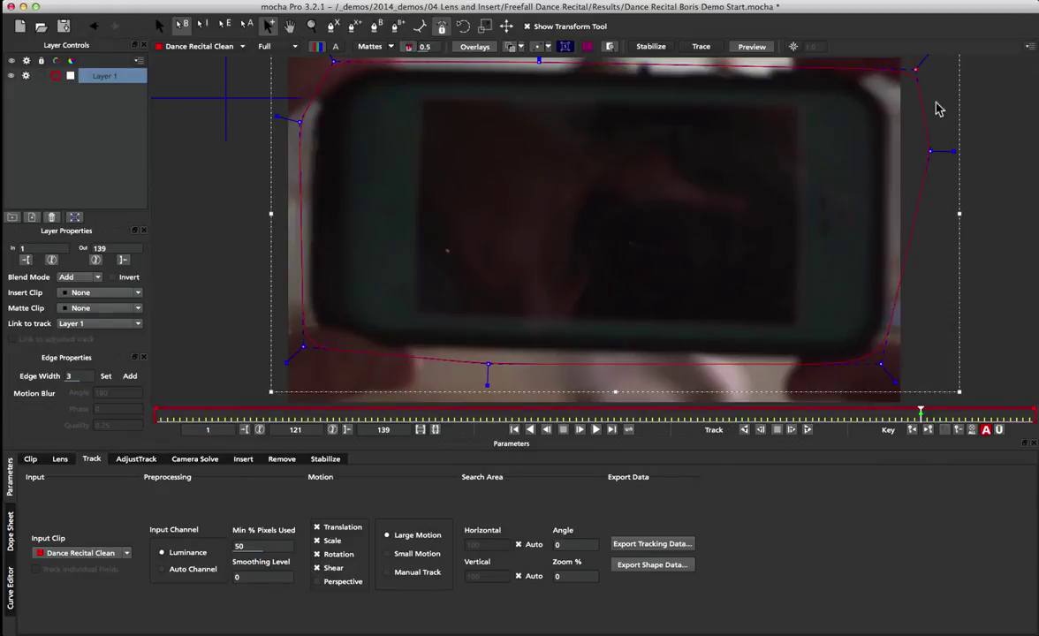
left_click_drag(912, 69, 897, 67)
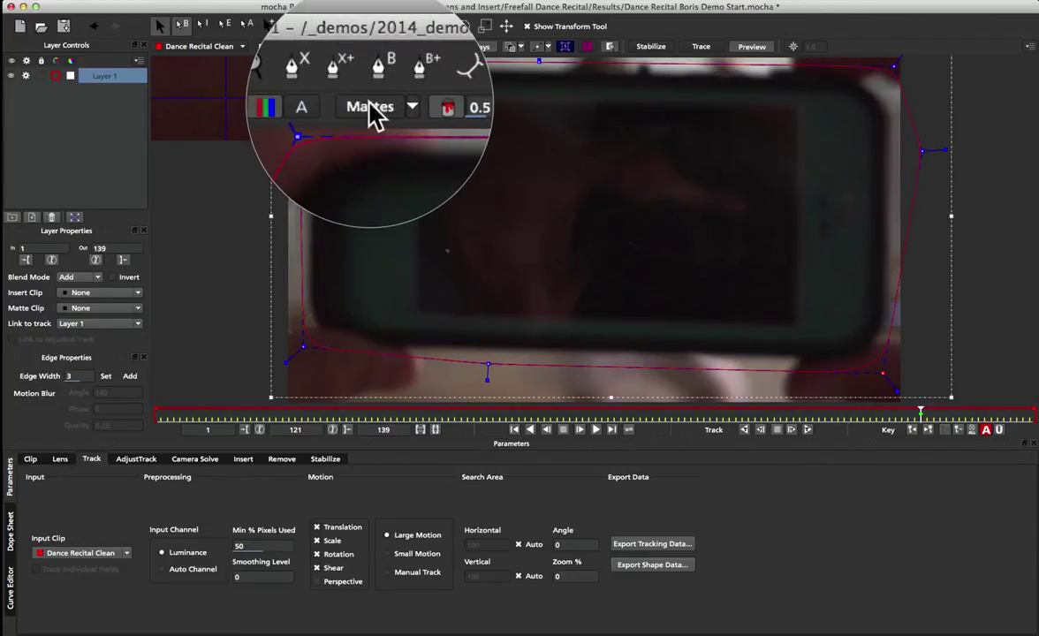
Step: Show the matte and draw a four-point inner X-spline around the phone screen
left_click(370, 46)
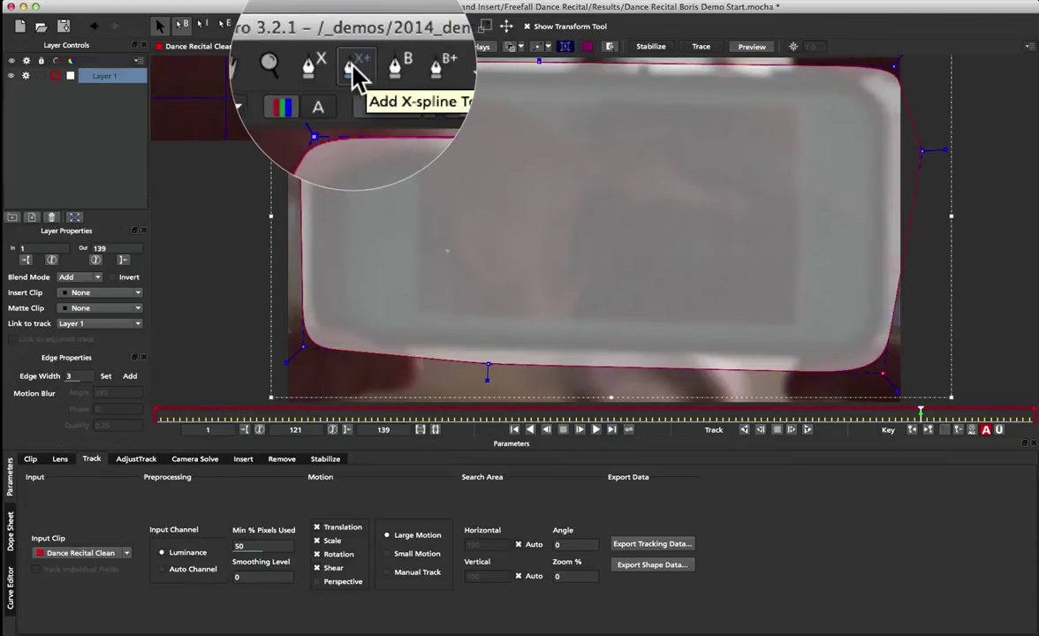
left_click(354, 26)
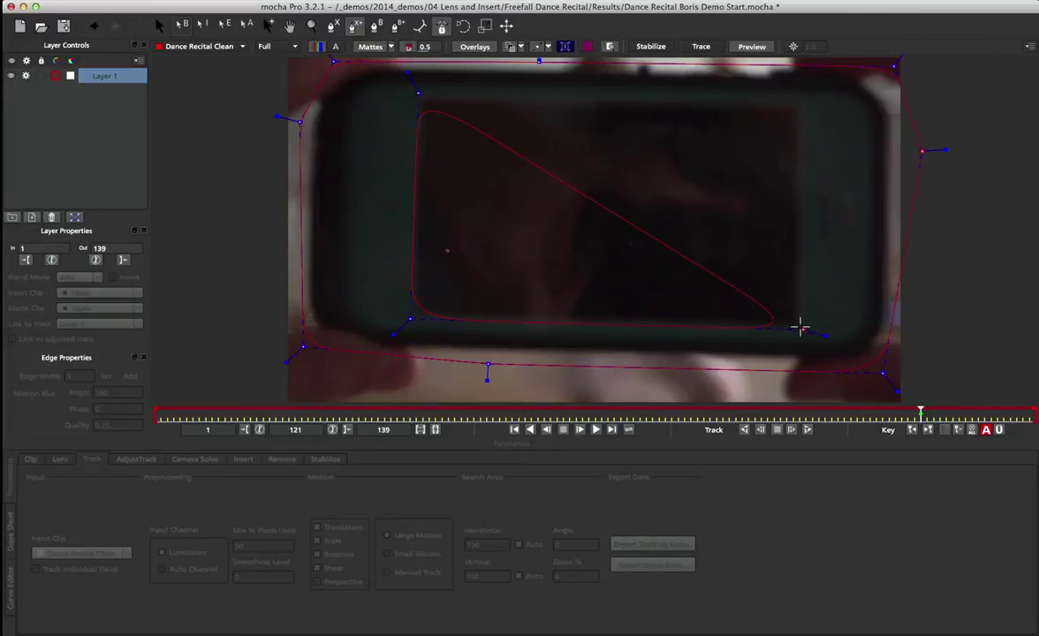
left_click(801, 327)
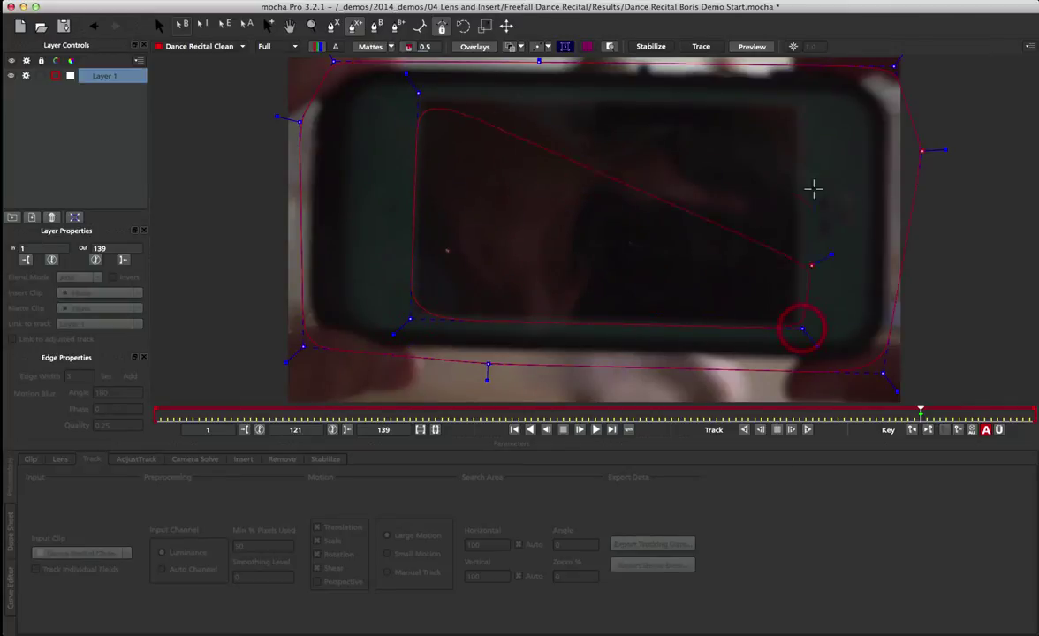
left_click(798, 94)
right_click(797, 95)
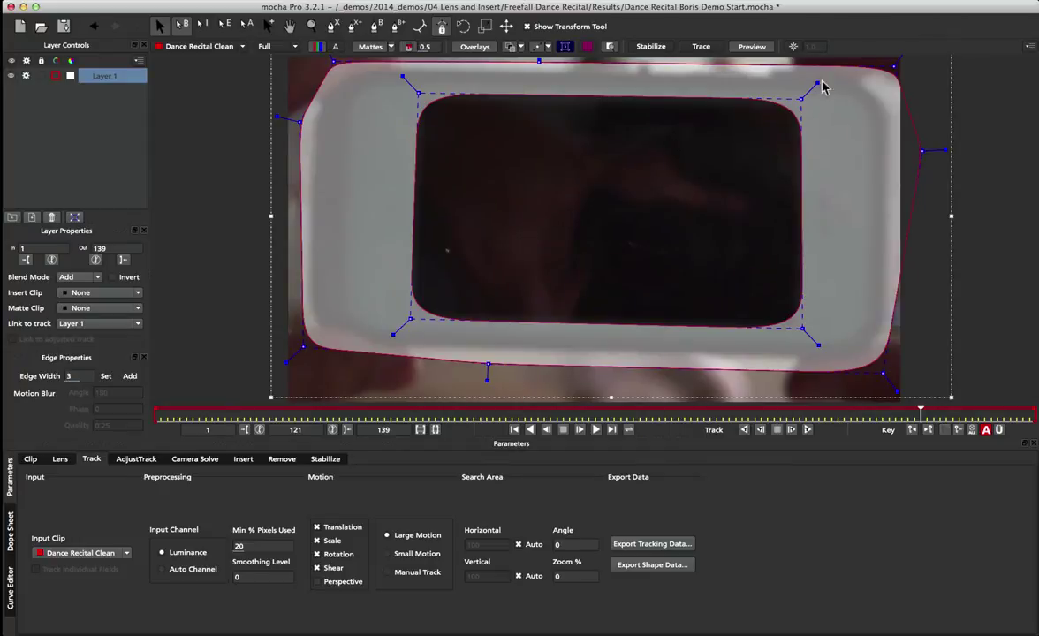
Step: Keep the inner shape's top-right corner sharp and set the lens value to 1.7
mouse_move(824, 77)
left_mouse_down()
mouse_move(811, 76)
mouse_move(819, 79)
left_mouse_up()
left_click(754, 117)
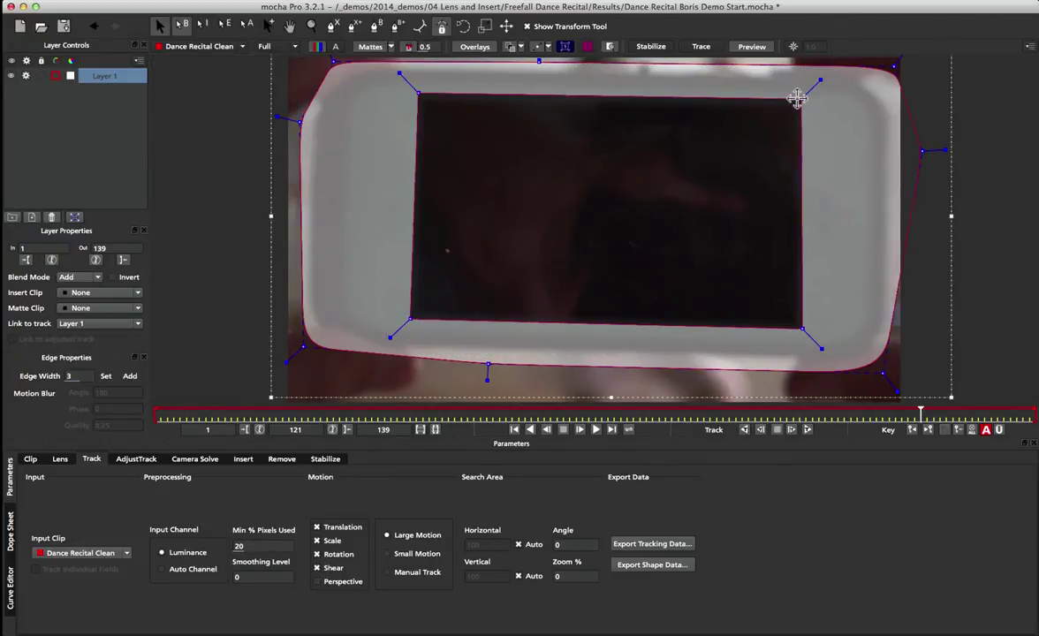
left_click(792, 46)
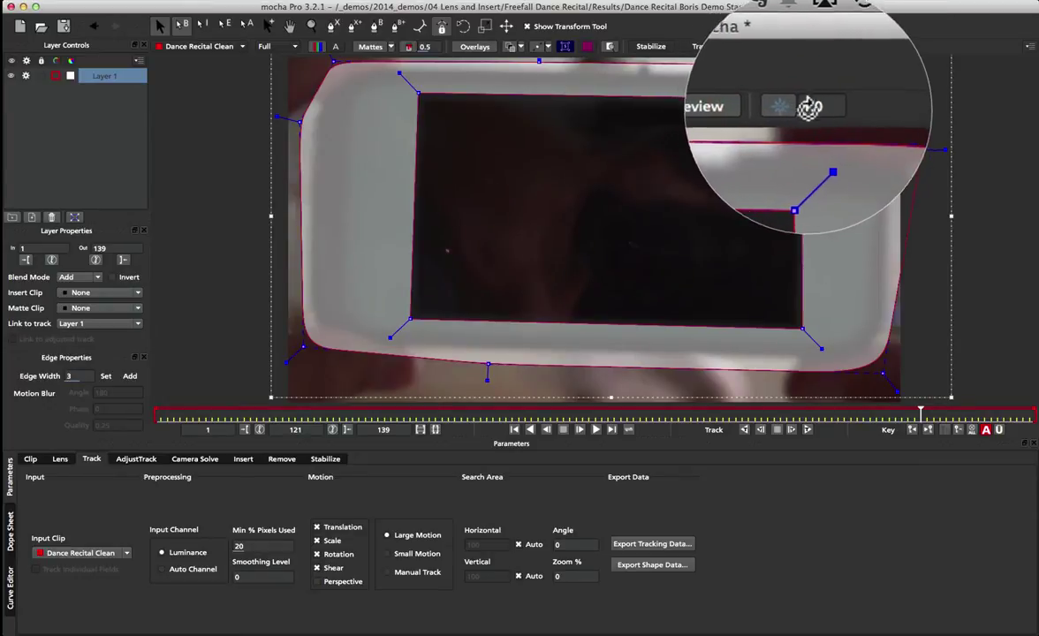
type("1.7")
key("Return")
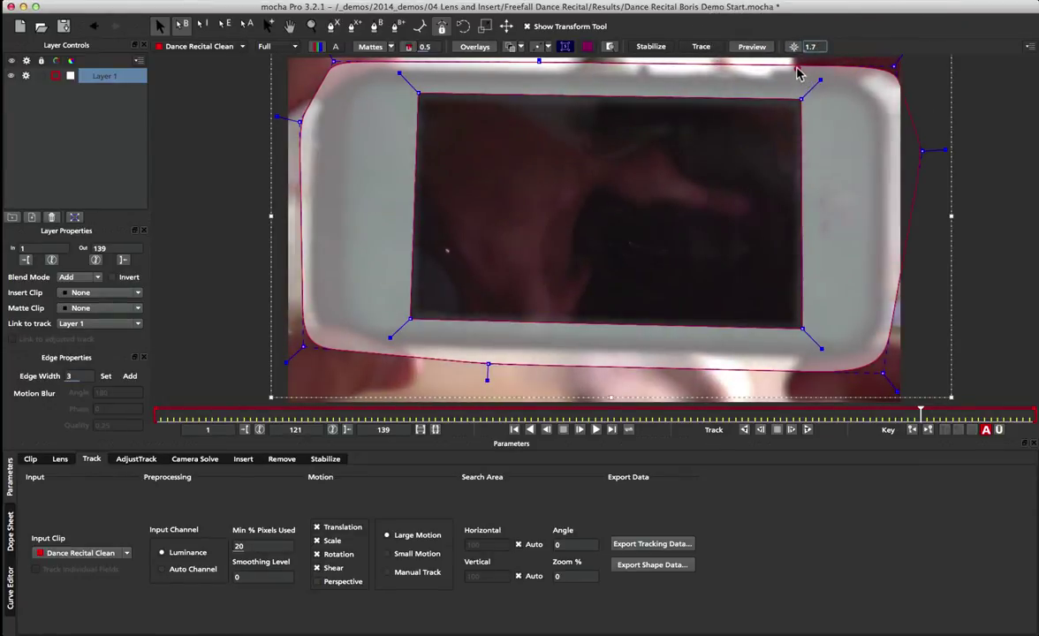
Step: Align the inner spline's four corner points with the phone screen's corners
left_click_drag(800, 99, 800, 104)
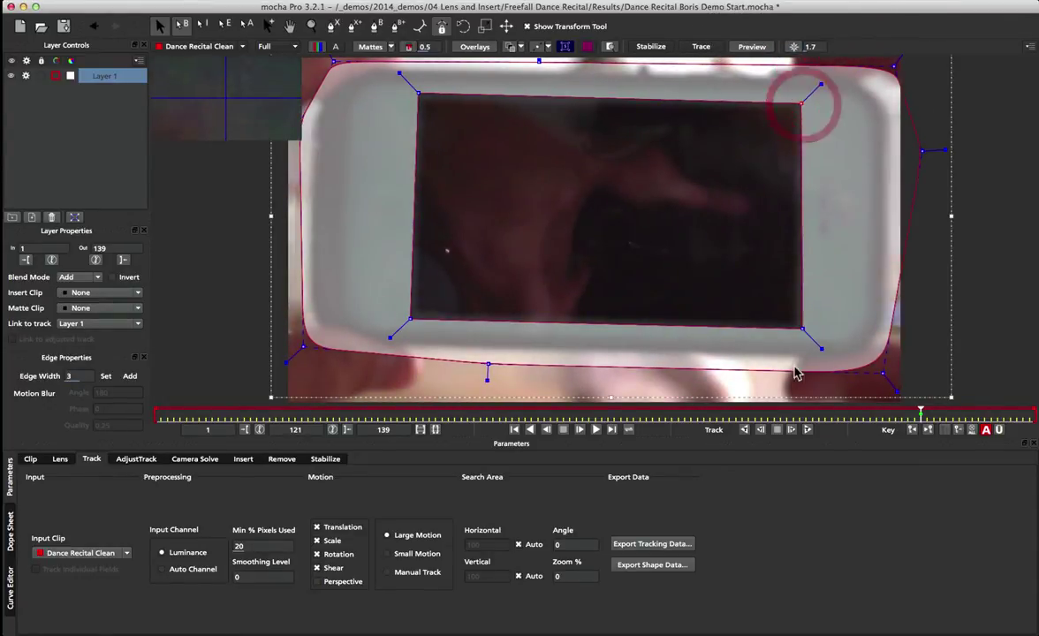
left_click_drag(795, 324, 791, 313)
left_click_drag(797, 102, 796, 105)
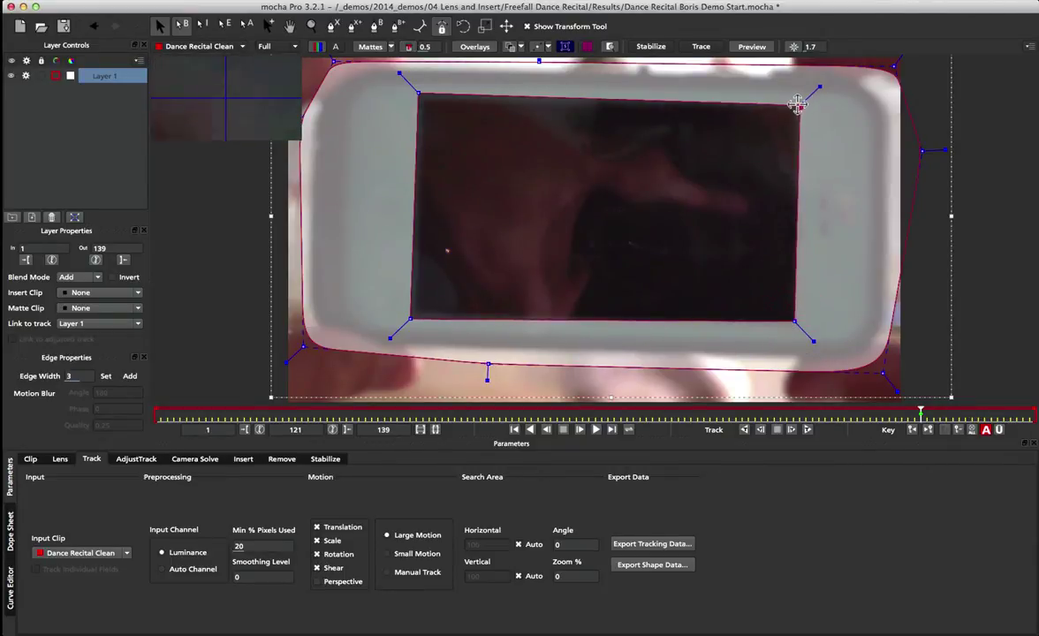
left_click_drag(415, 93, 428, 104)
left_click_drag(410, 316, 412, 302)
left_click(794, 320)
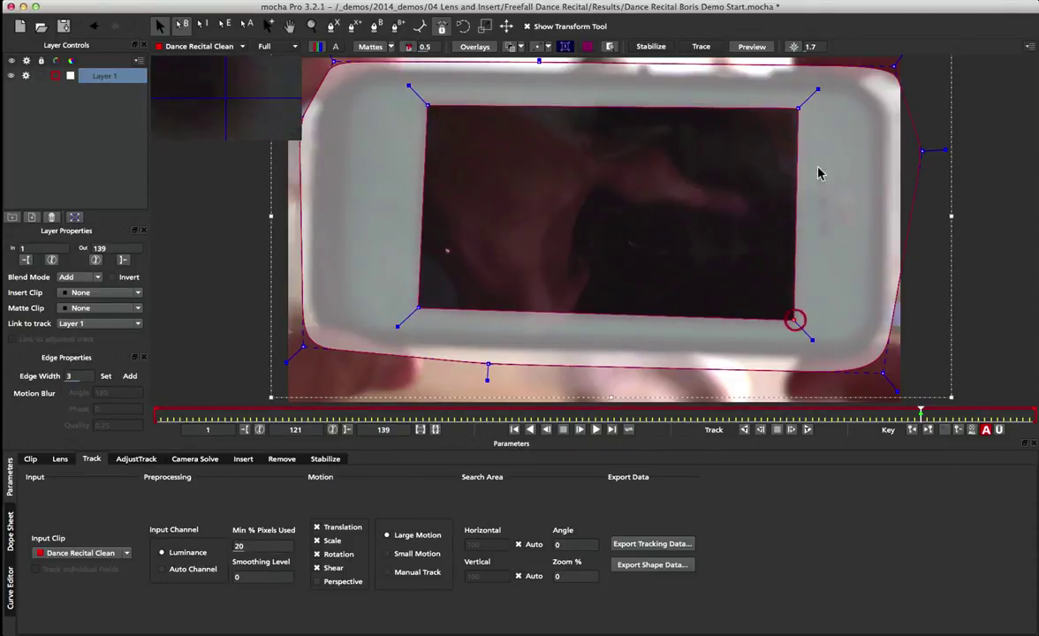
left_click(796, 107)
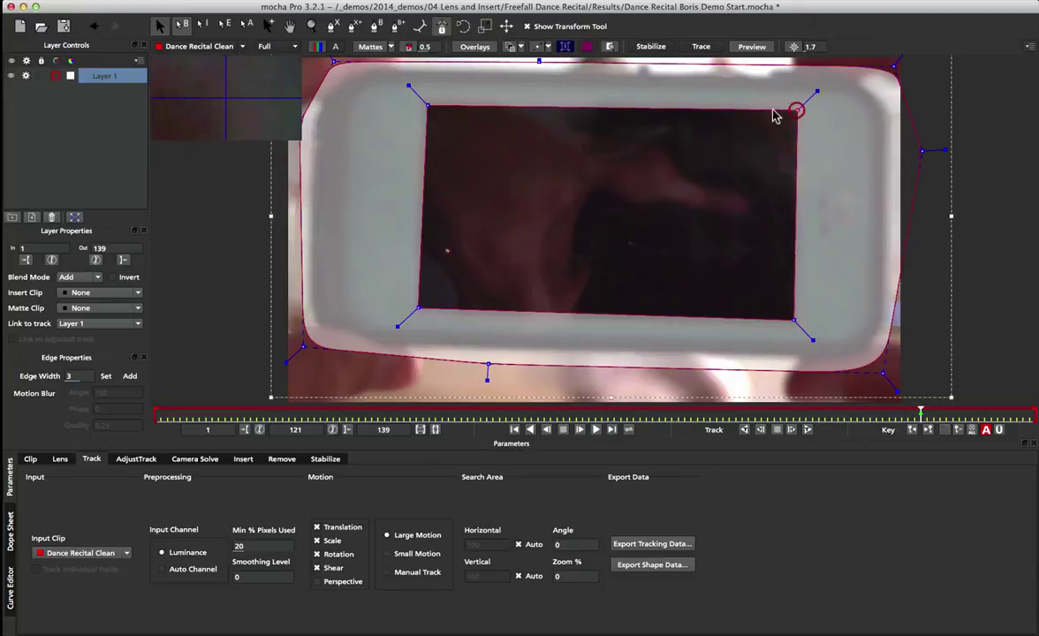
left_click(425, 106)
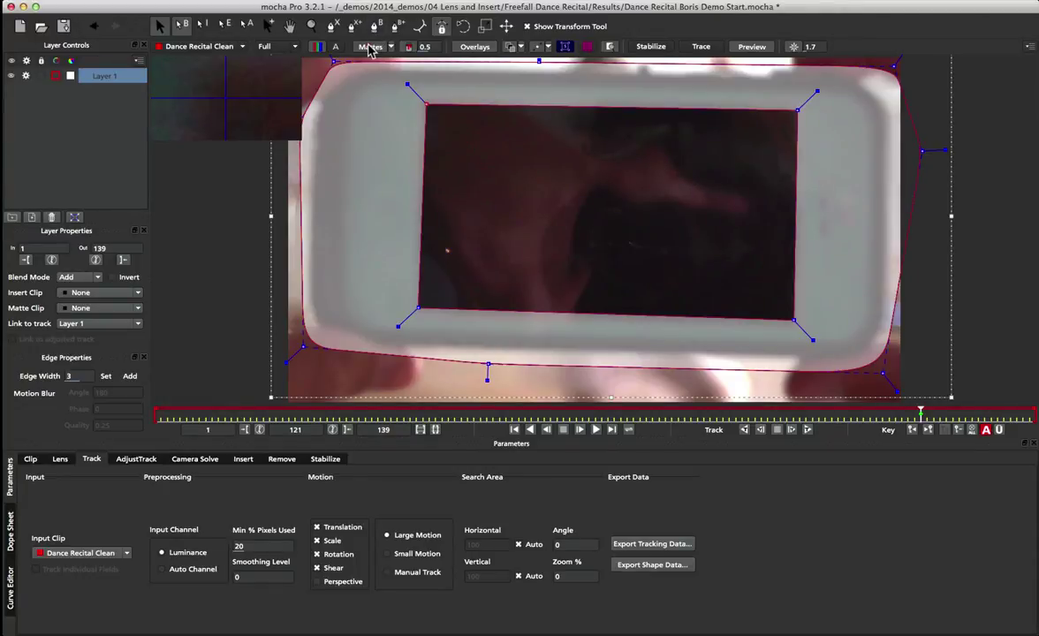
Step: Hide the matte and splines, and show the planar surface and planar grid
left_click(369, 48)
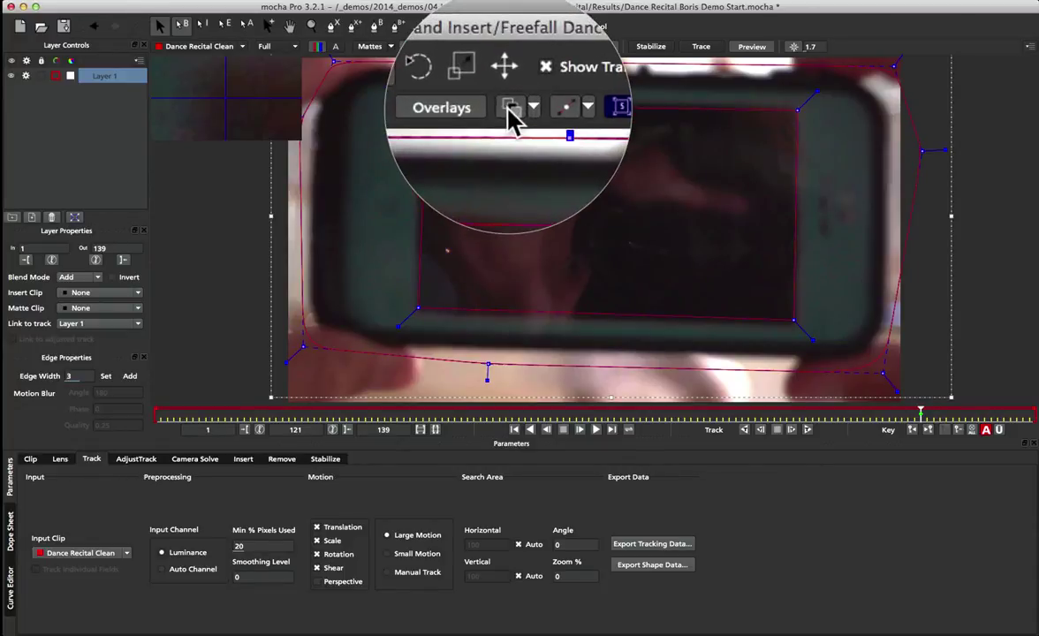
left_click(503, 46)
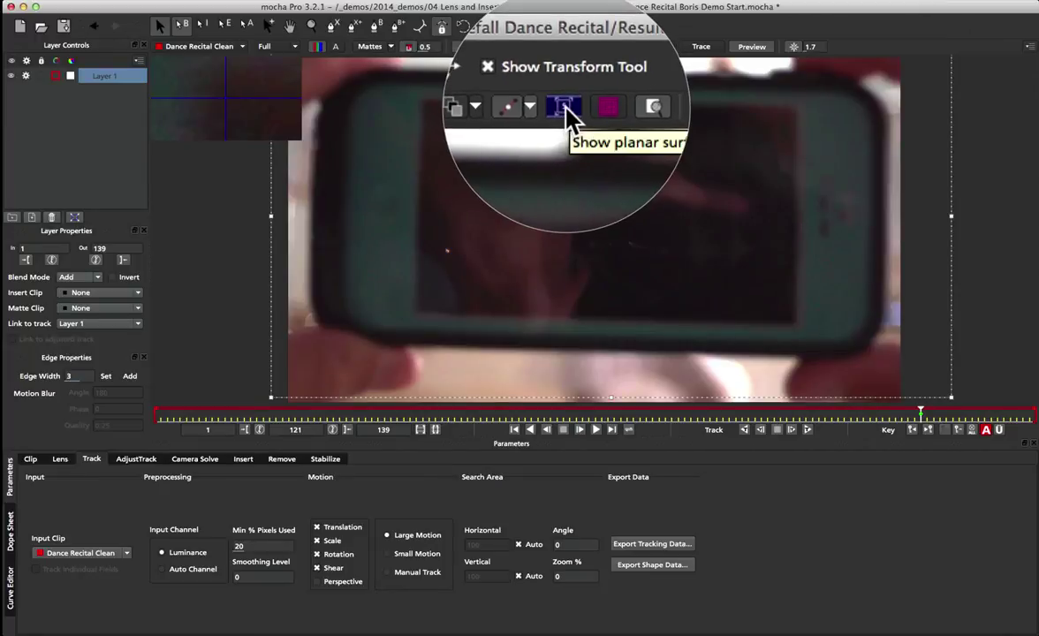
left_click(566, 109)
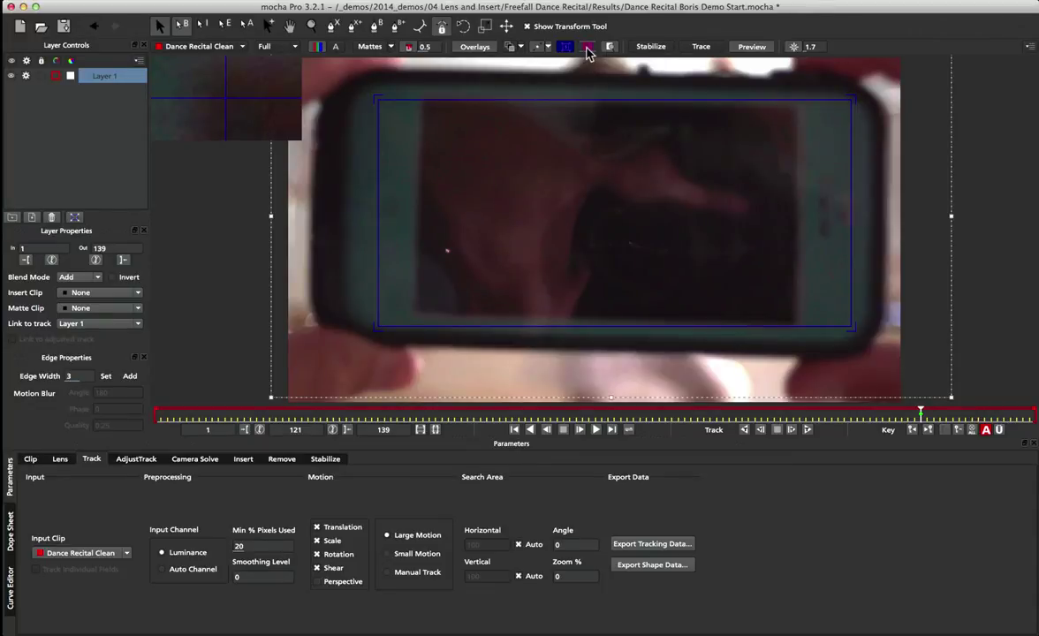
left_click(588, 49)
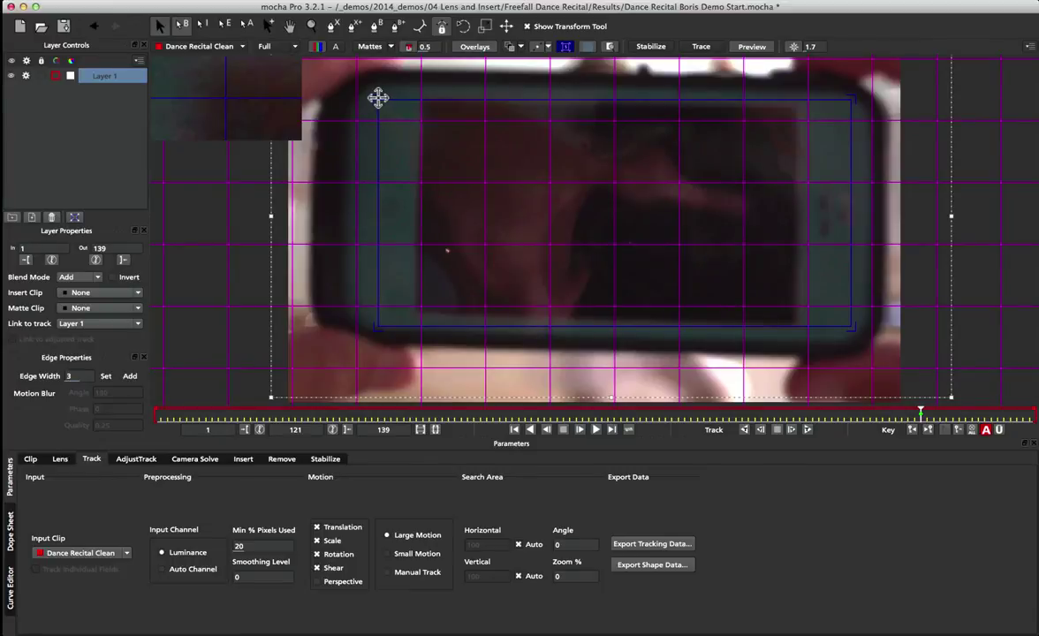
Step: Drag the planar surface's four corners onto the phone screen corners and fine-tune them
left_click_drag(378, 98, 420, 97)
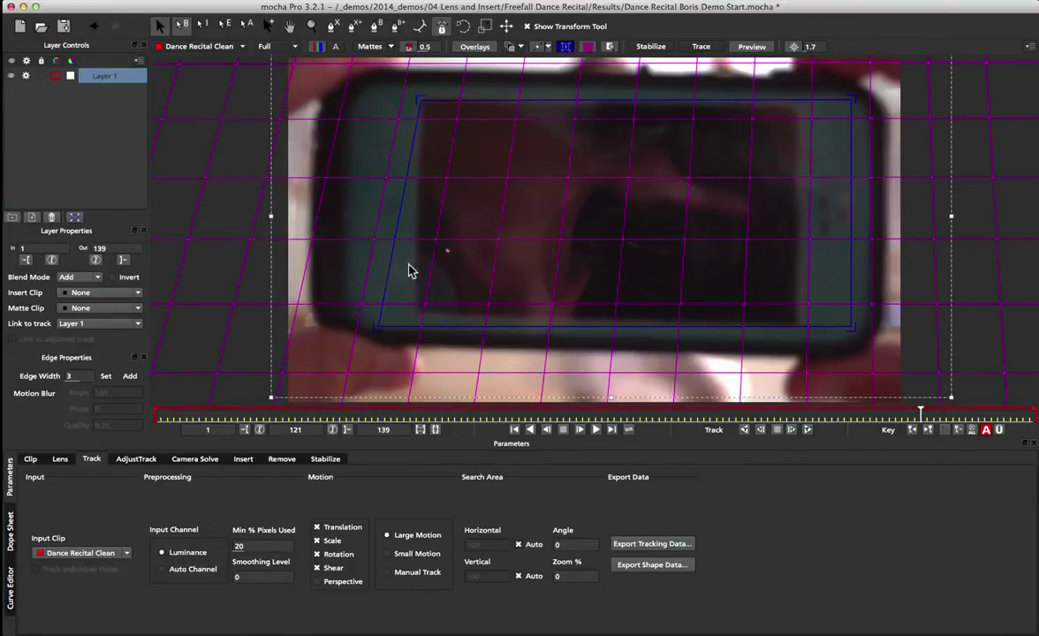
left_click_drag(377, 324, 412, 309)
mouse_move(779, 321)
left_mouse_down()
mouse_move(816, 322)
mouse_move(791, 323)
left_mouse_up()
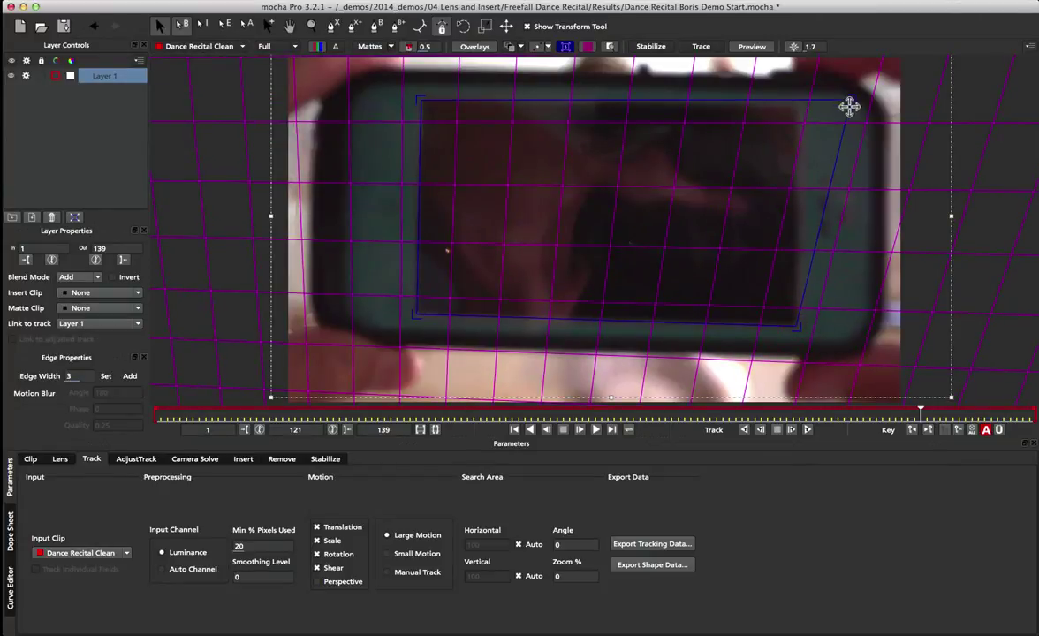
left_click_drag(848, 99, 792, 107)
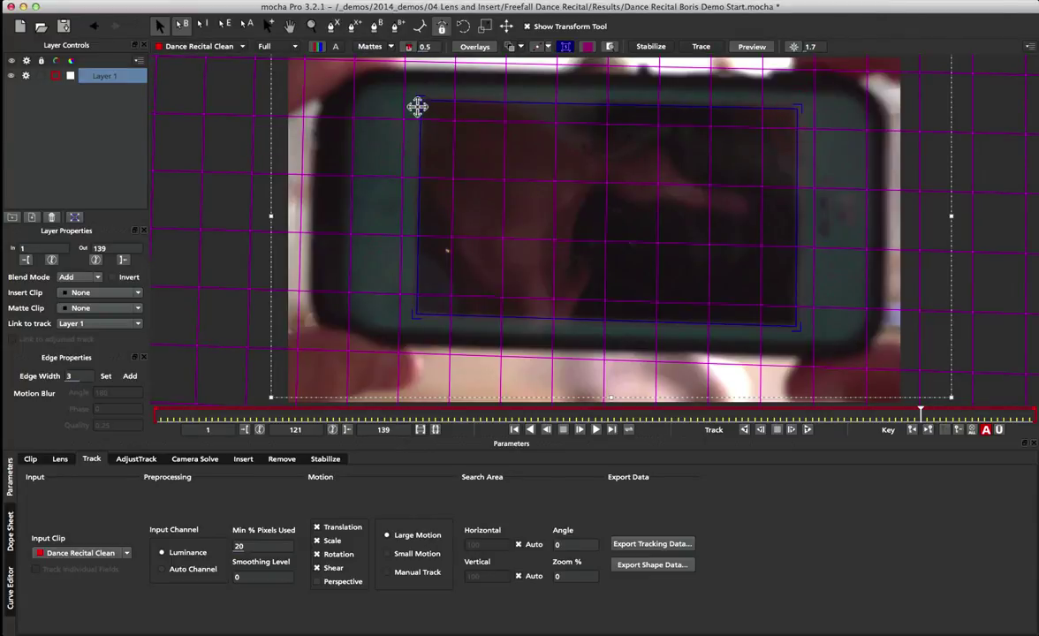
left_click_drag(419, 102, 420, 99)
left_click_drag(414, 310, 415, 314)
left_click_drag(798, 102, 797, 104)
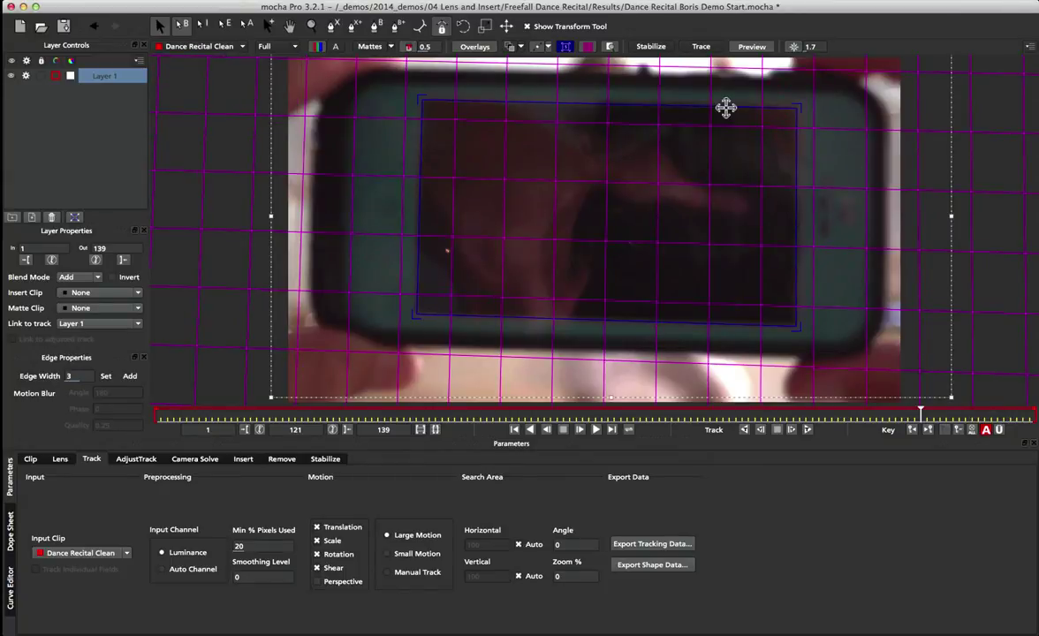
left_click_drag(724, 105, 725, 105)
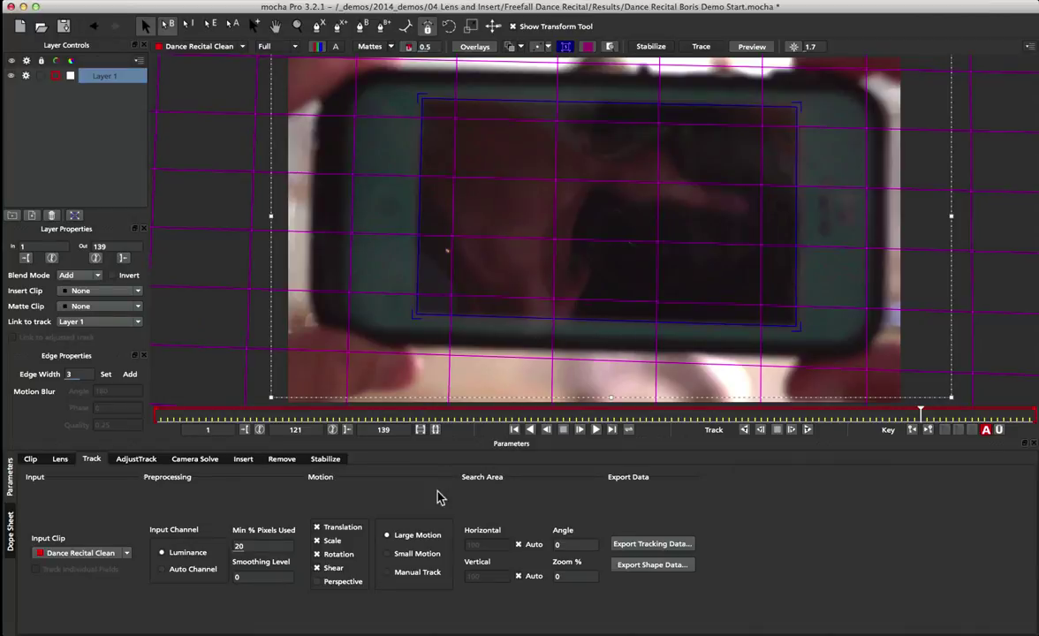
Step: Include Perspective in the tracked motion and set Min % Pixels Used to 90
left_click(327, 581)
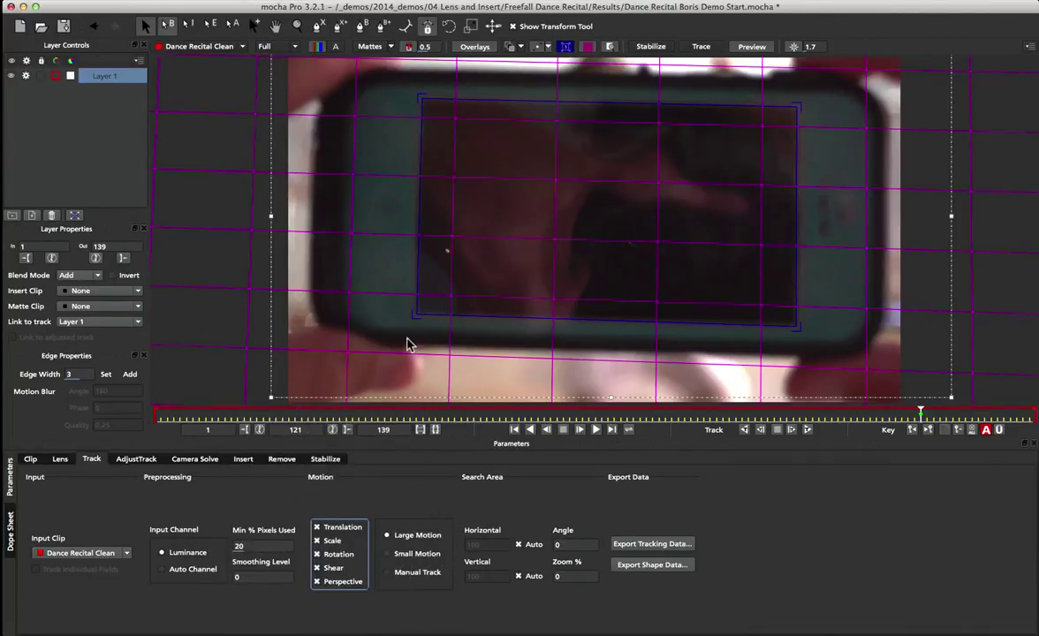
left_click(238, 546)
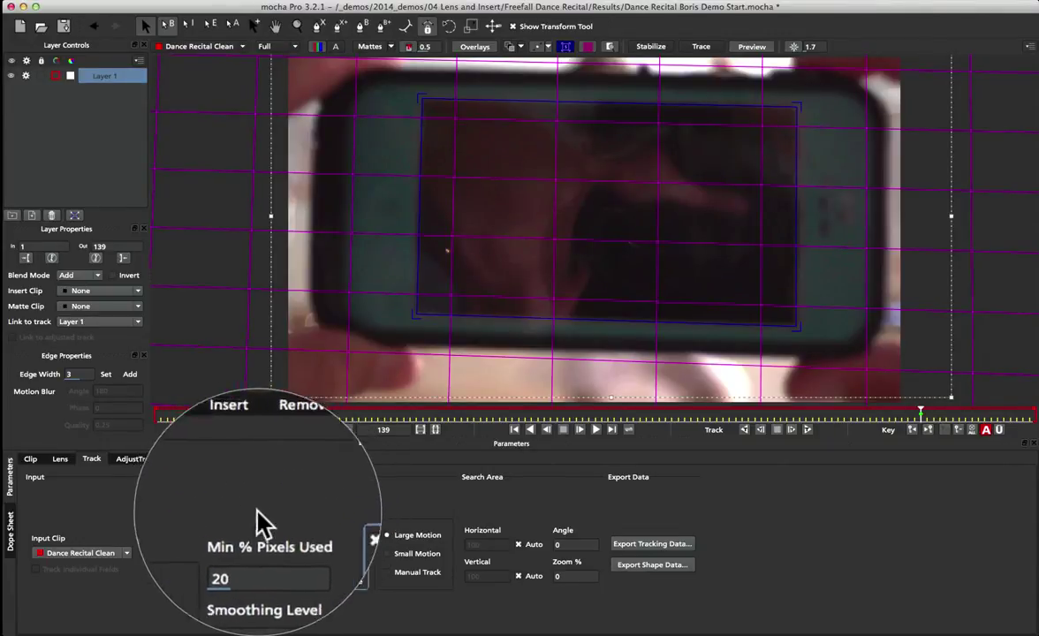
double_click(254, 510)
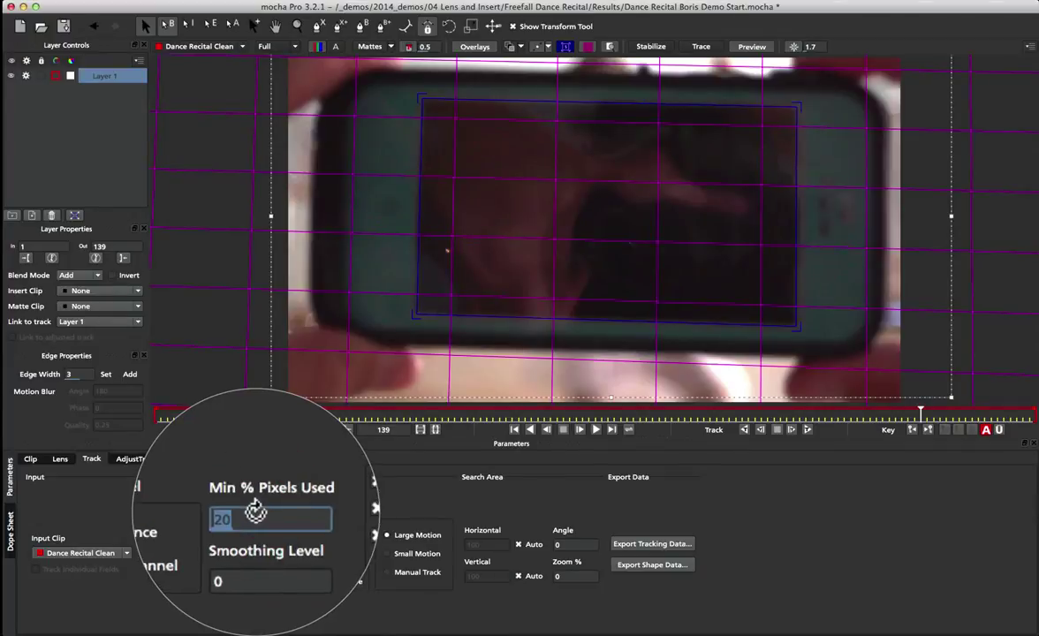
type("90")
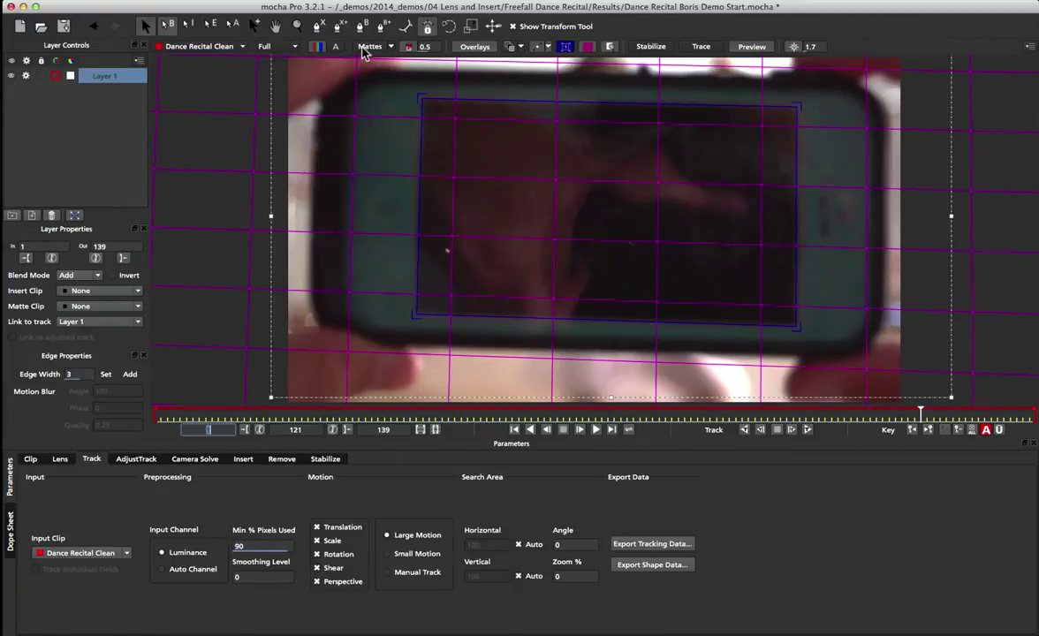
Step: Show the shape's spline control points with the white matte turned off
left_click(367, 47)
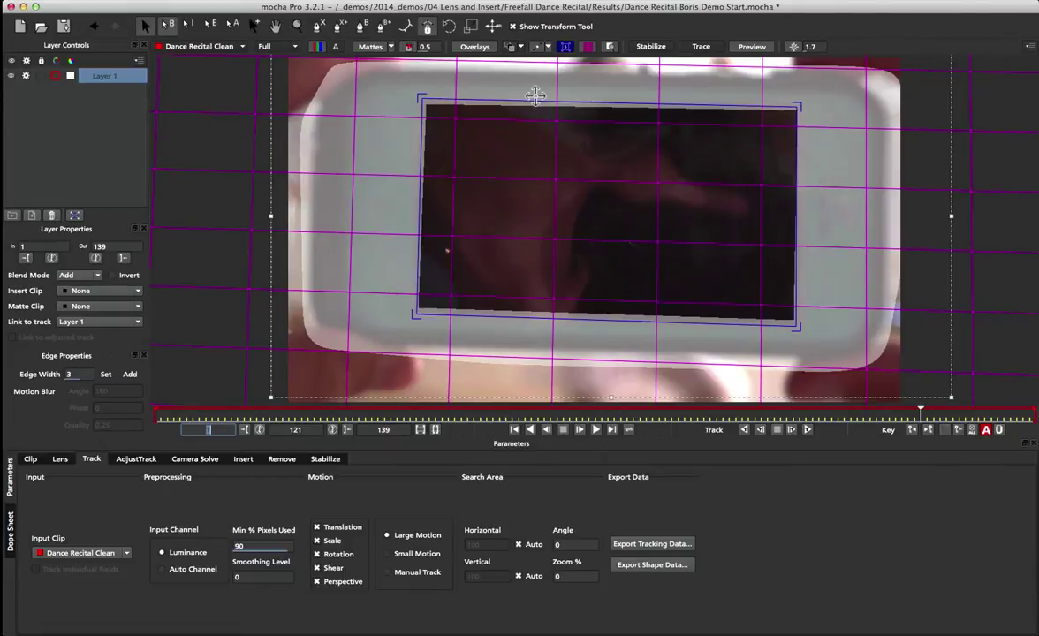
left_click(513, 48)
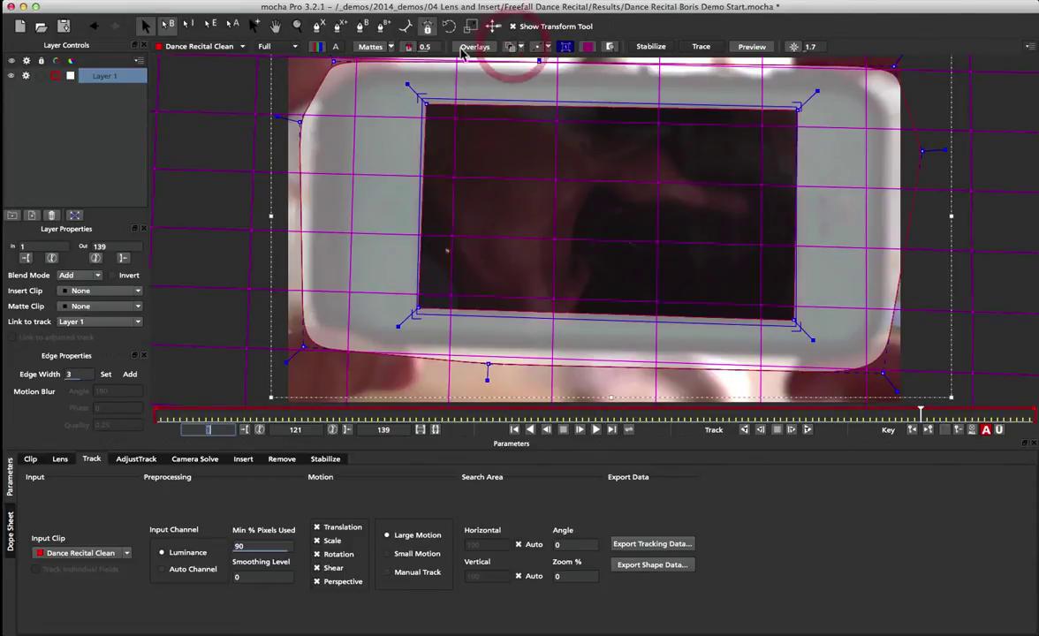
left_click(369, 47)
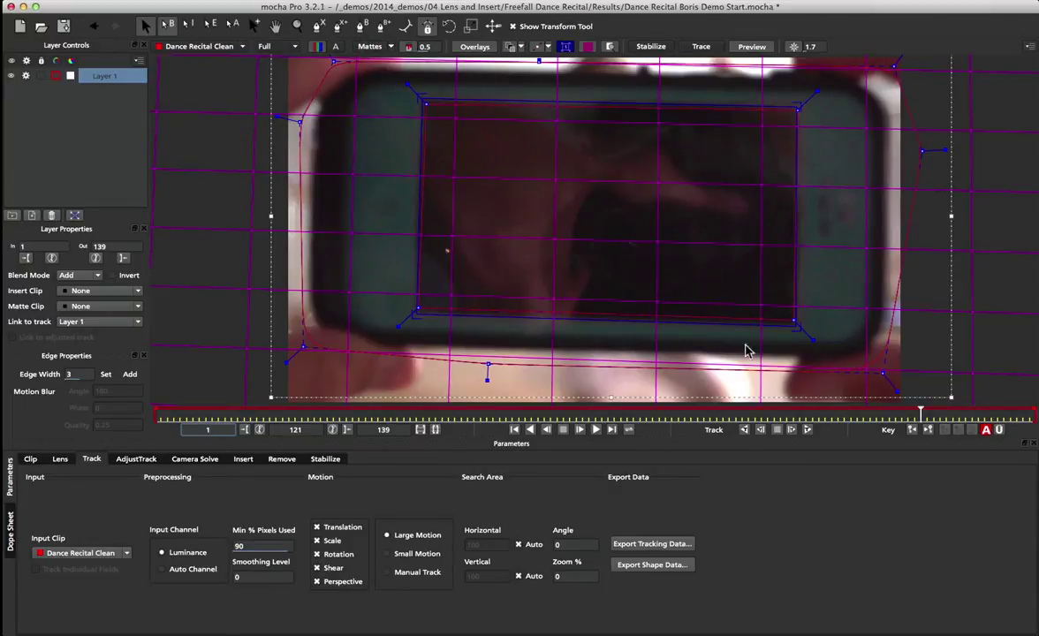
Step: Track Layer 1 forward to frame 139, then scrub back to review the track
left_click(807, 429)
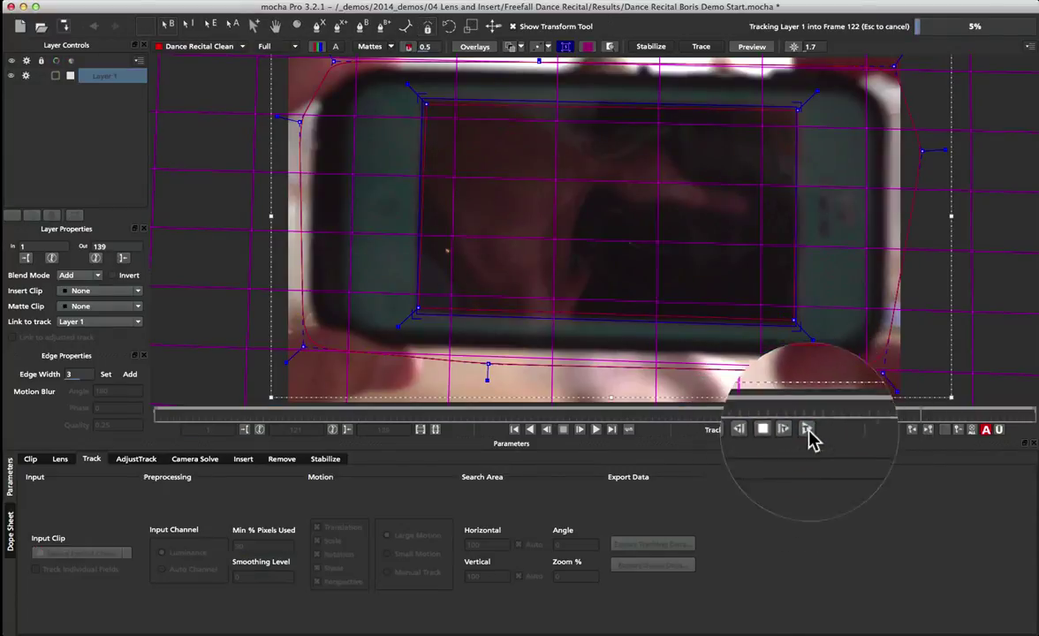
left_click_drag(1031, 415, 928, 415)
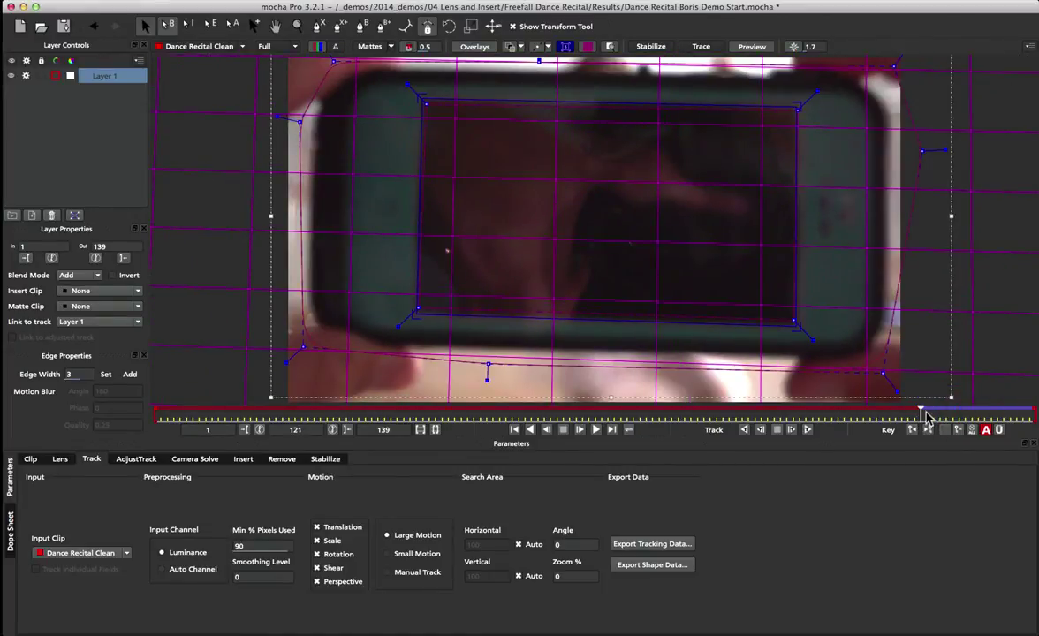
Step: Track Layer 1 backward to the start, check frames 122–129, and open AdjustTrack
left_click(742, 430)
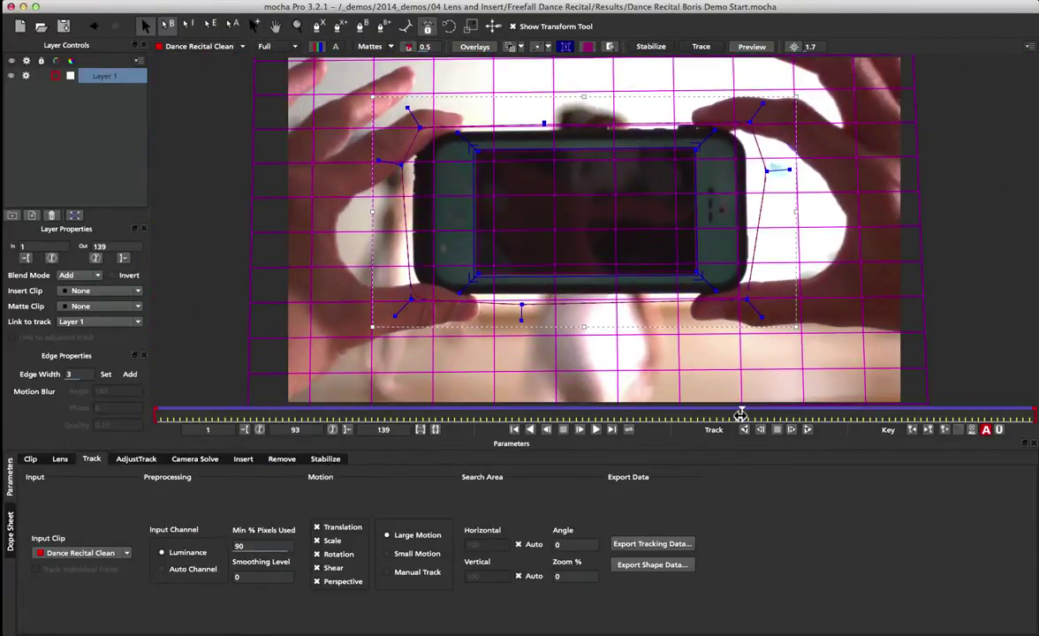
left_click_drag(740, 415, 919, 431)
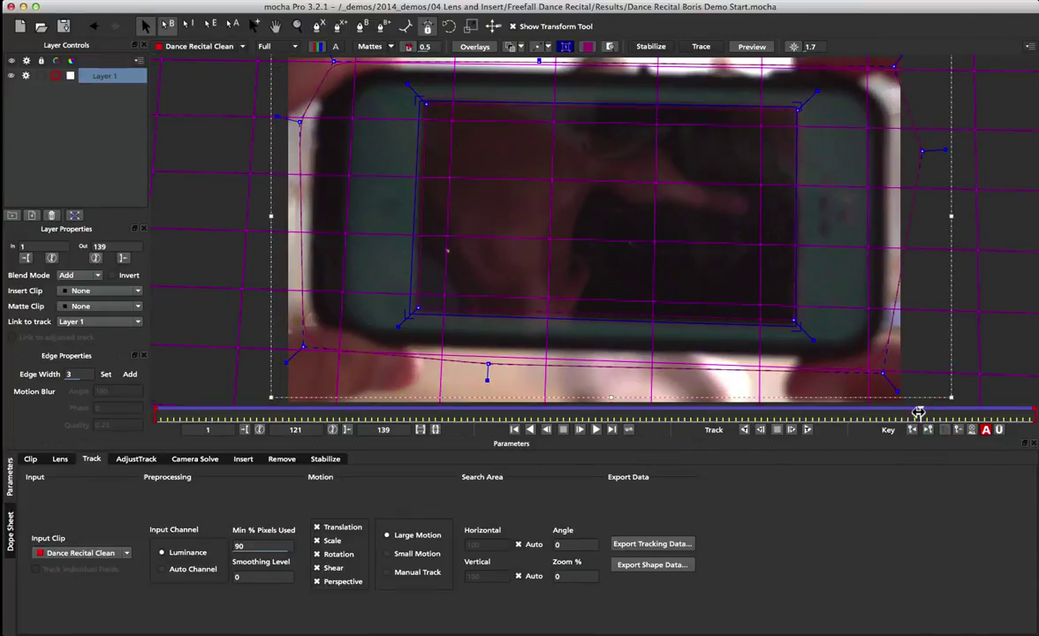
left_click_drag(918, 413, 983, 413)
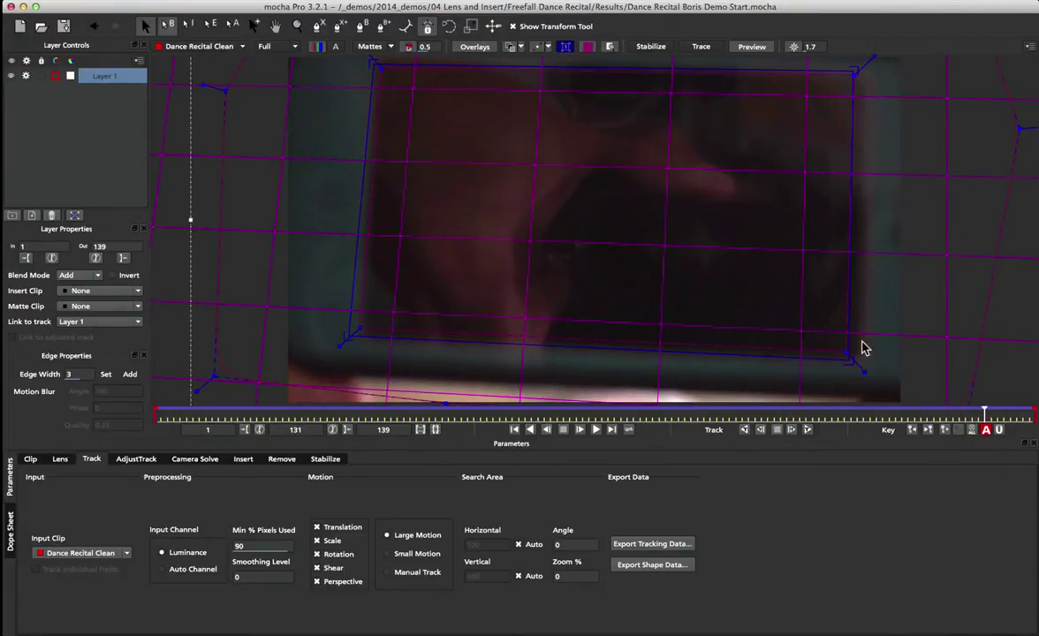
left_click_drag(982, 412, 919, 413)
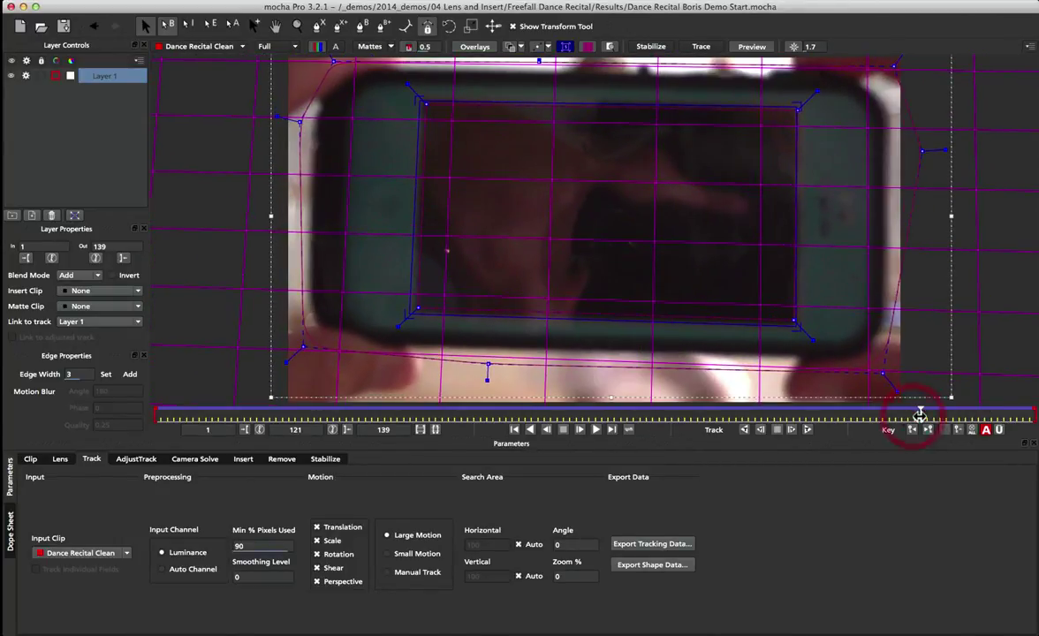
left_click(136, 460)
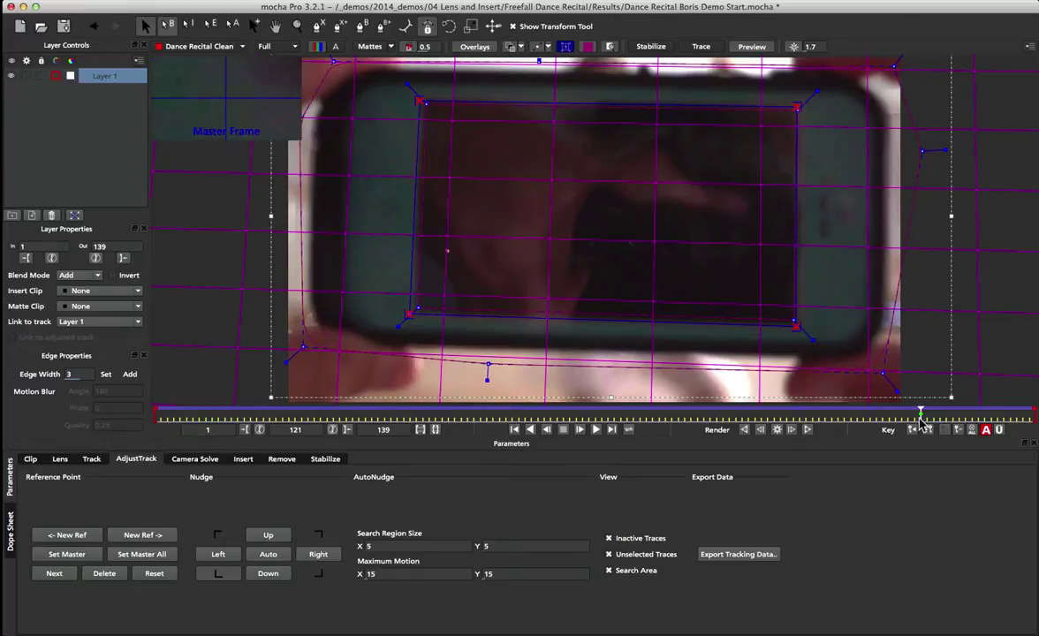
Step: Move the playhead from frame 121 to frame 132 to inspect corner drift
left_click_drag(920, 412, 987, 414)
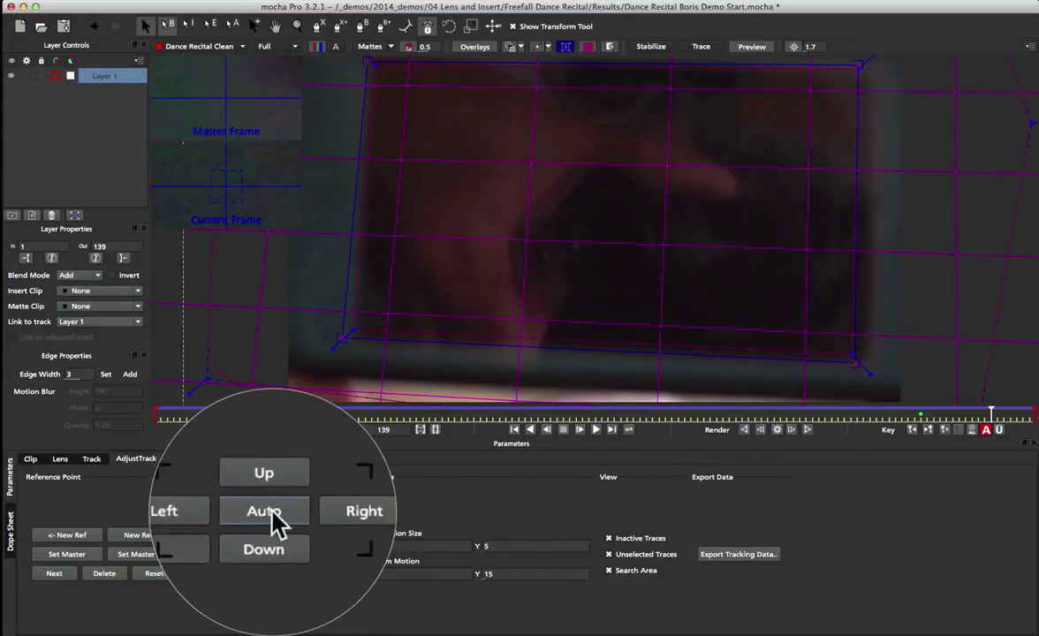
Step: Auto-nudge and reposition the lower-left reference point onto the screen corner
left_click(267, 554)
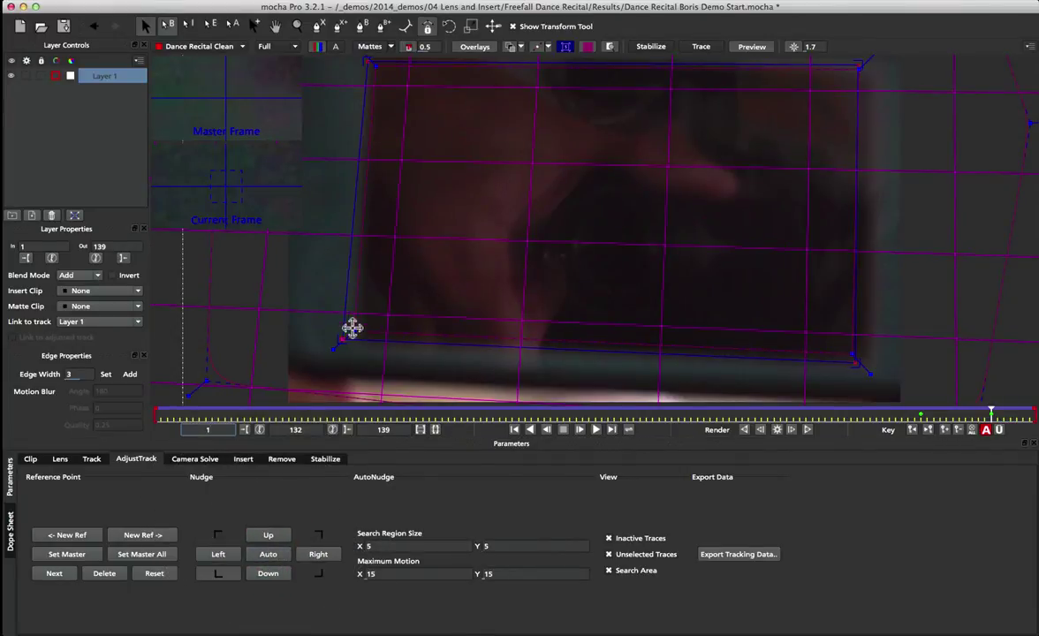
mouse_move(356, 319)
left_mouse_down()
mouse_move(343, 337)
mouse_move(376, 339)
mouse_move(337, 351)
mouse_move(361, 329)
left_mouse_up()
left_click(323, 578)
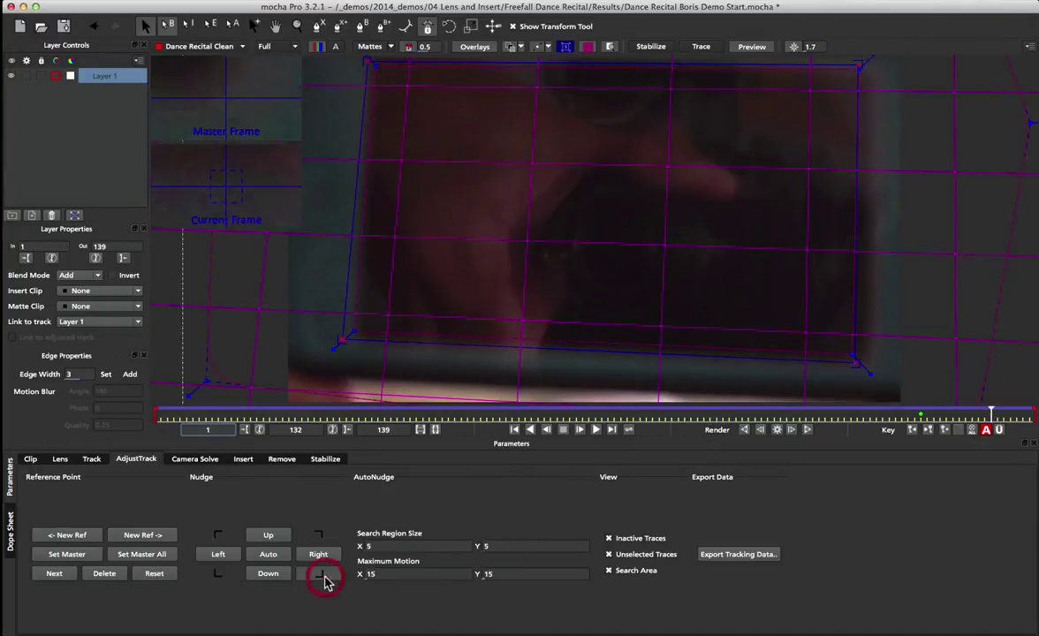
left_click(268, 555)
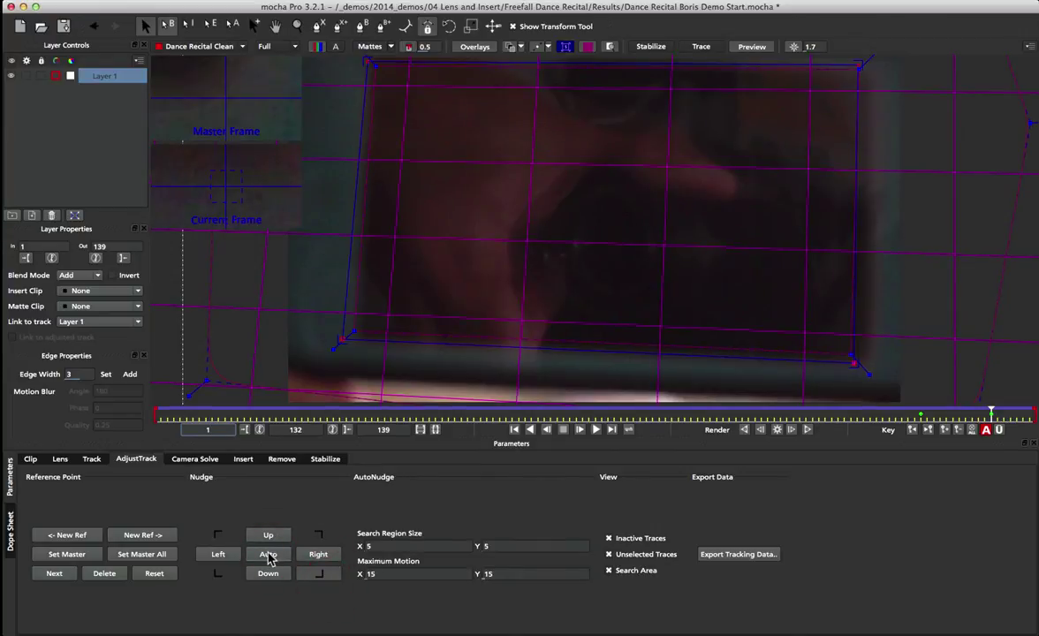
Step: Place the surface's bottom-right and top-right corners onto the phone screen's corners
left_click(854, 359)
left_click_drag(854, 358, 867, 364)
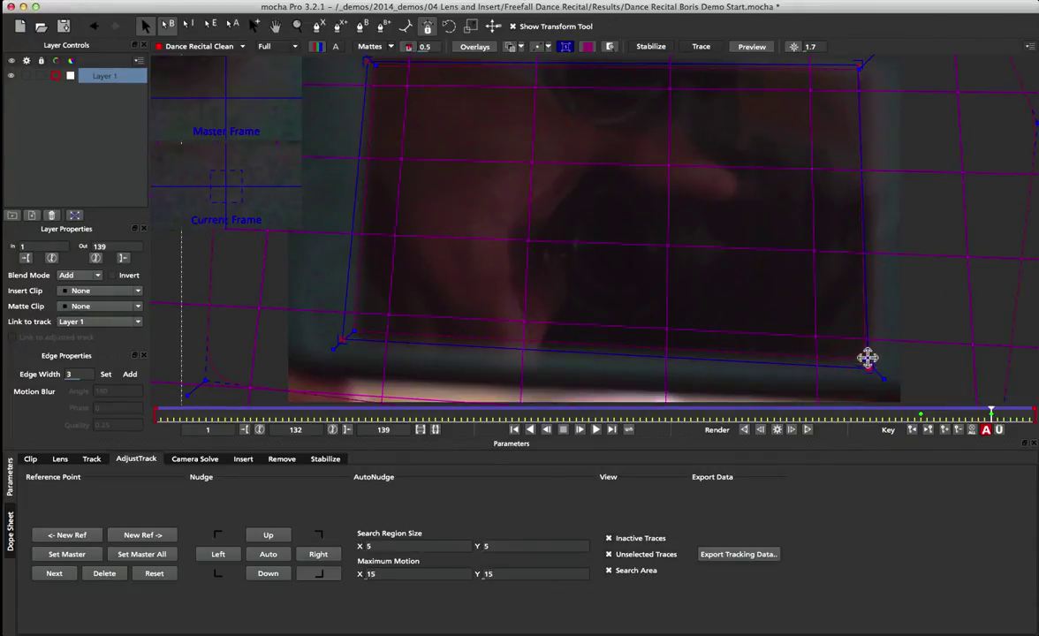
left_click(320, 545)
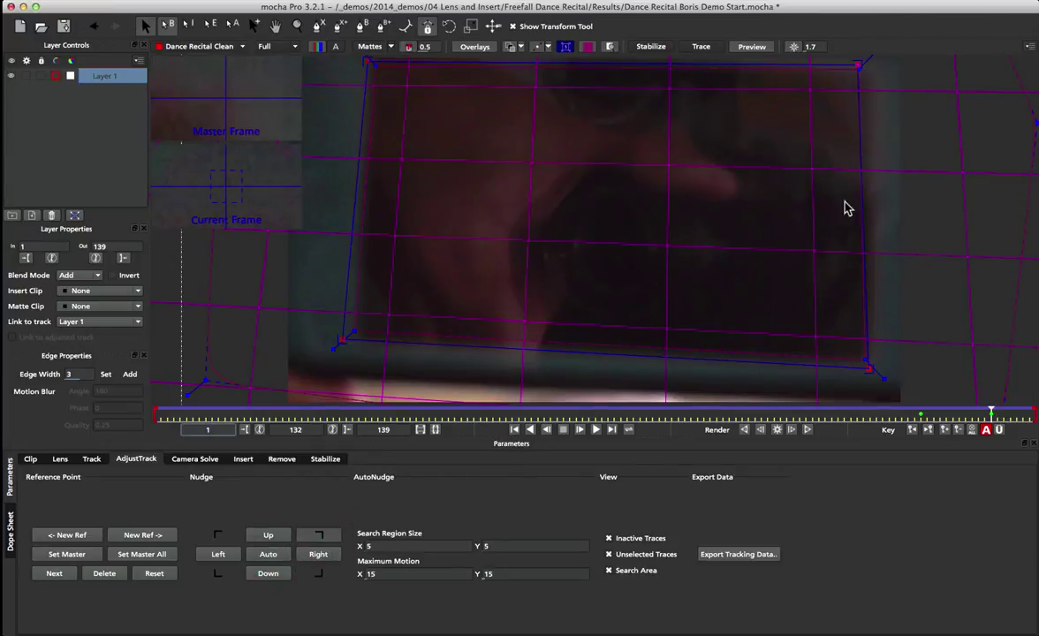
left_click_drag(858, 68, 871, 70)
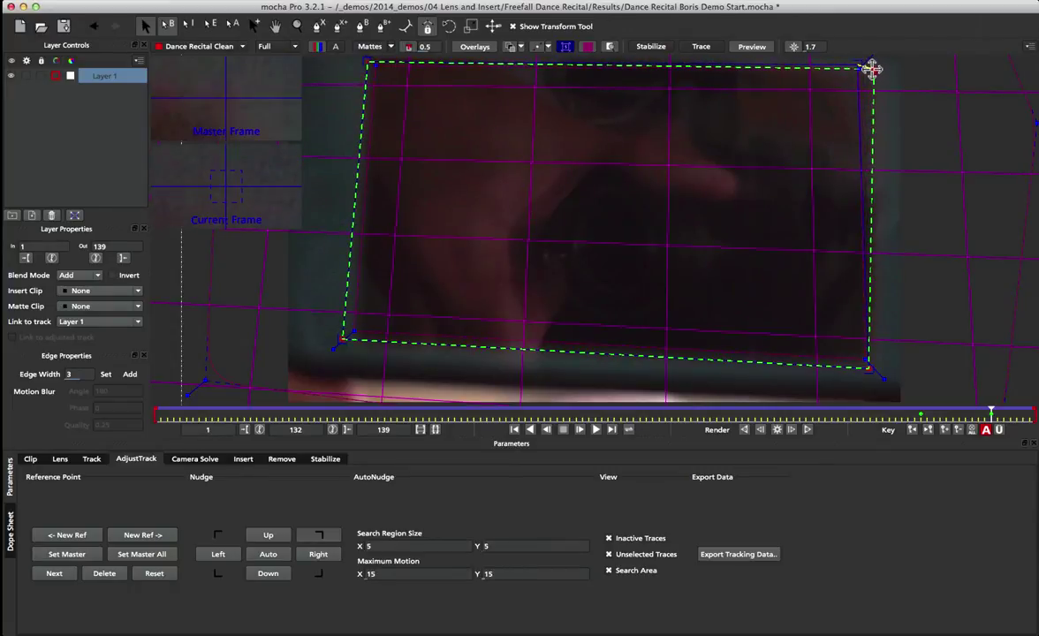
left_click_drag(871, 69, 873, 68)
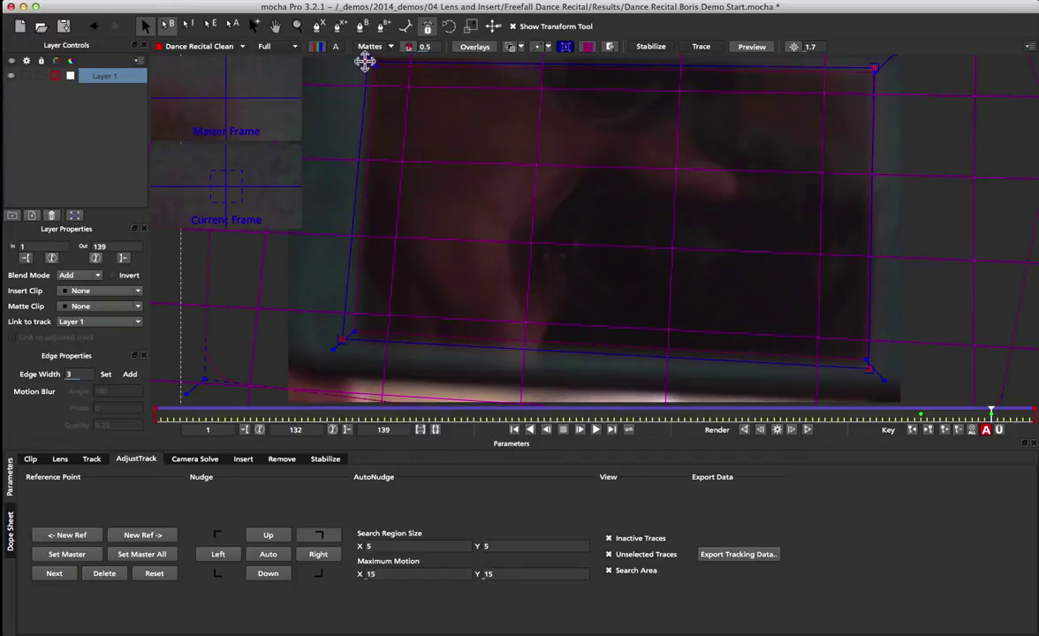
Step: Adjust the top-left and bottom-left surface corners, then scrub nearby frames to verify
left_click_drag(364, 60, 364, 56)
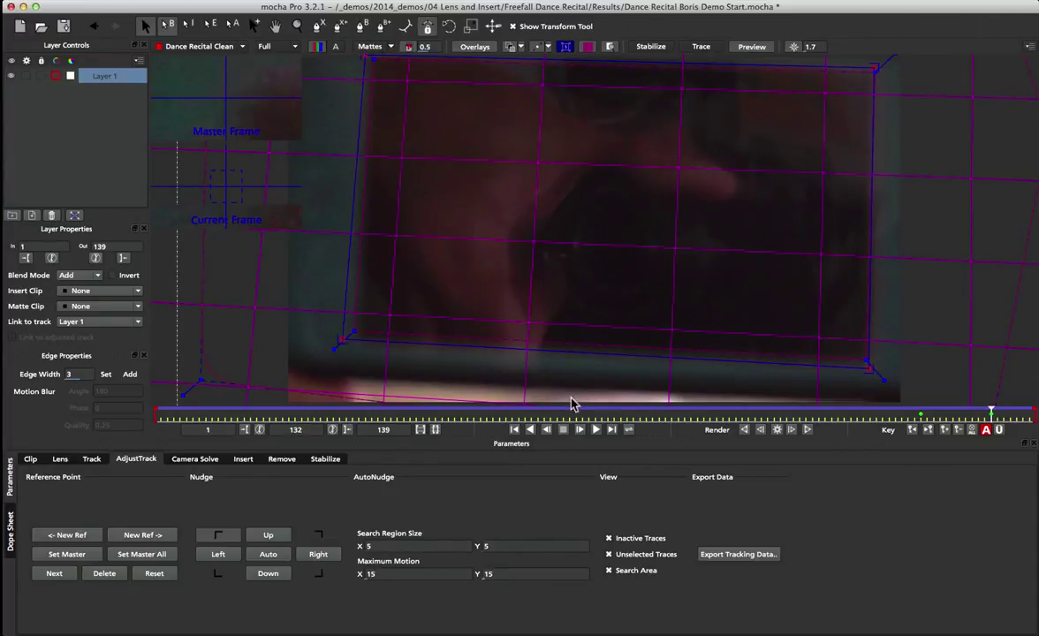
left_click_drag(342, 338, 342, 342)
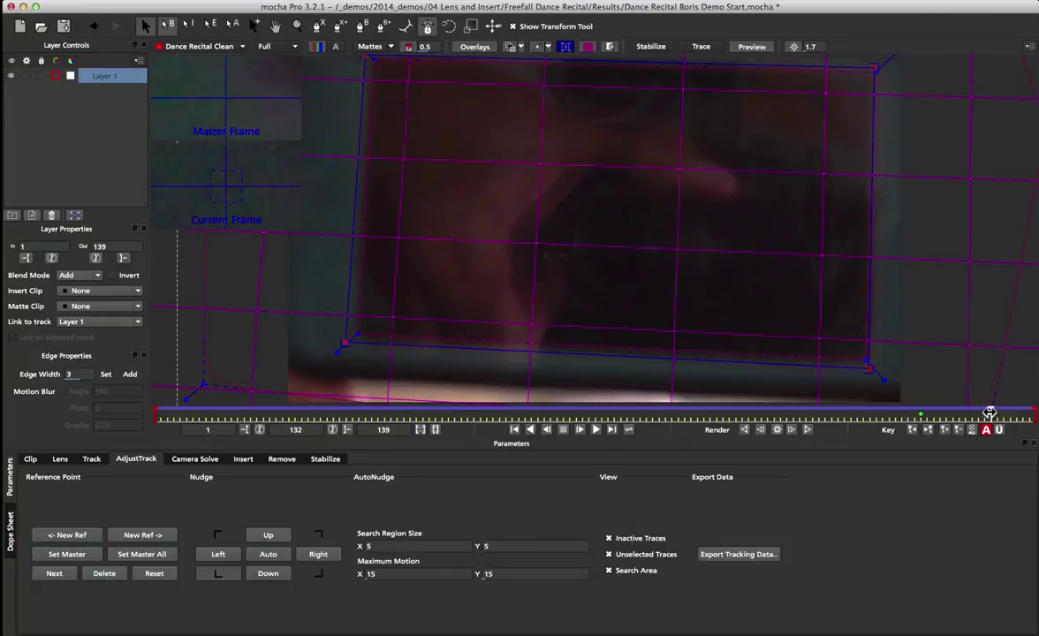
left_click_drag(987, 414, 894, 426)
Step: Return to master frame 121 and bring back Layer 1's Track module settings
key("Right")
key("Right")
key("Right")
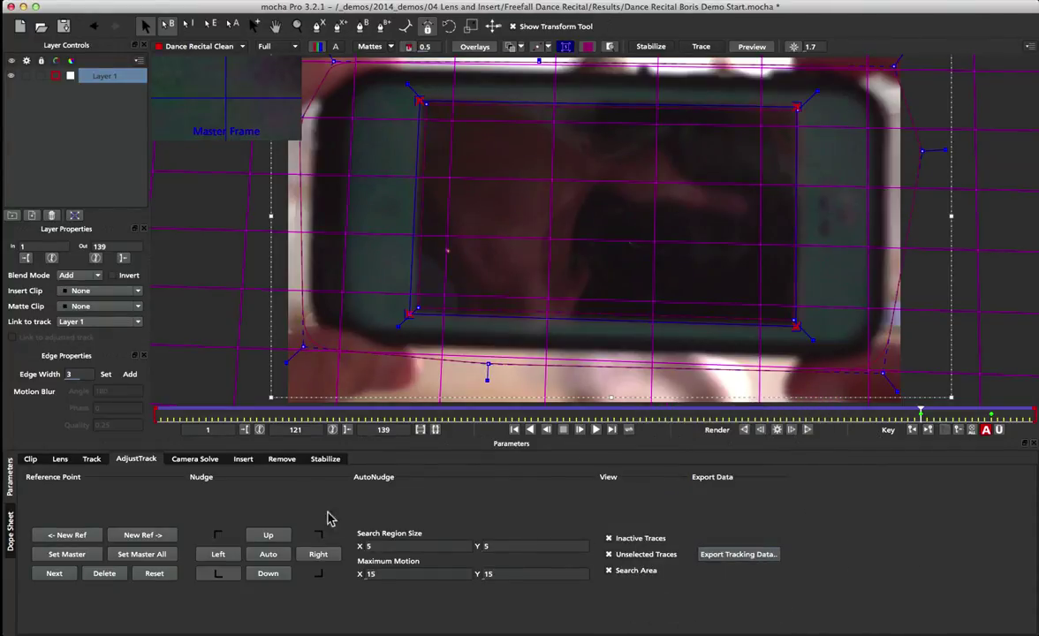
left_click(91, 459)
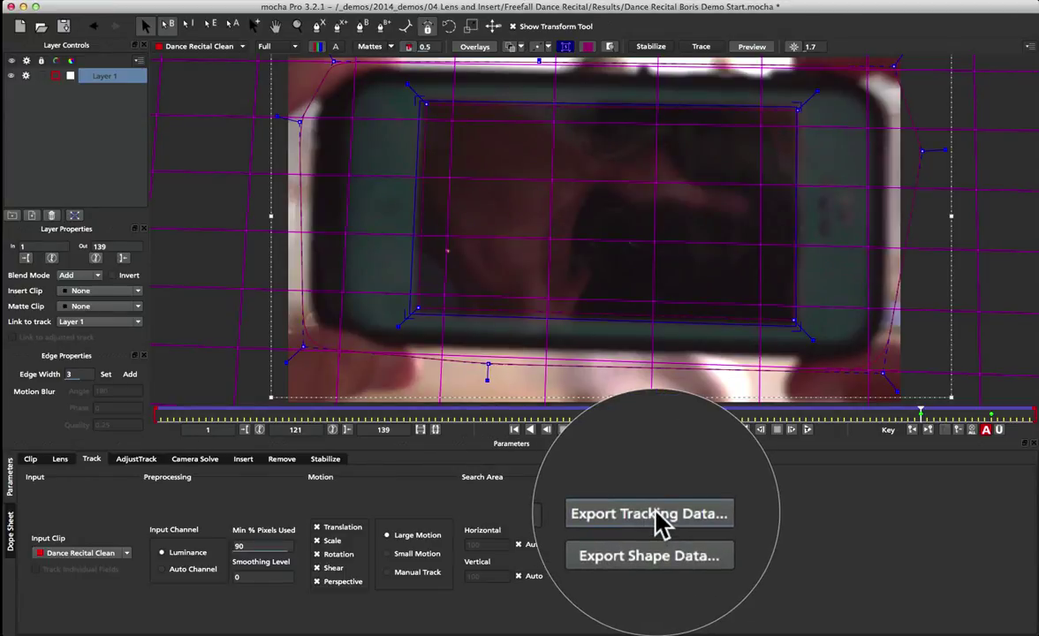
Step: Export Layer 1's tracking data in Boris FX BCC Corner Pin (*.txt) format and proceed to saving
left_click(658, 544)
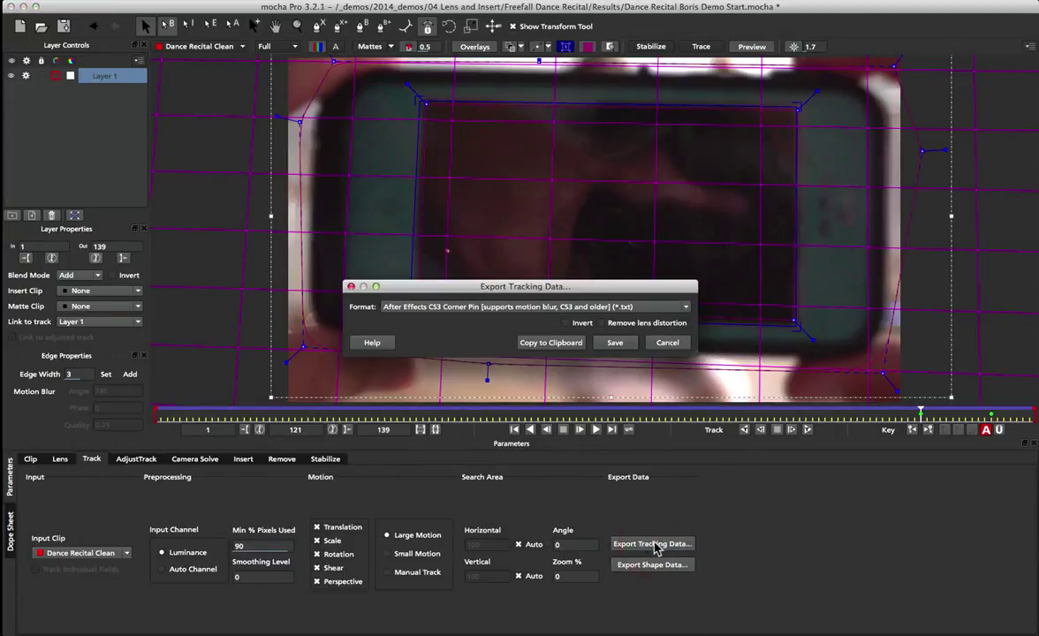
left_click_drag(727, 260, 721, 169)
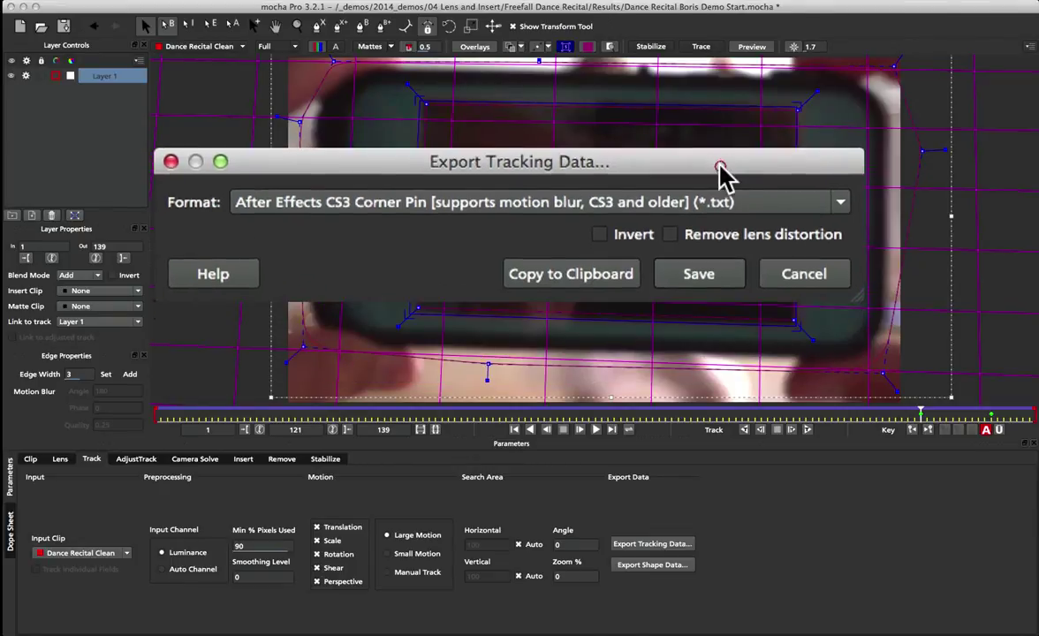
left_click(721, 190)
left_click_drag(823, 209, 823, 239)
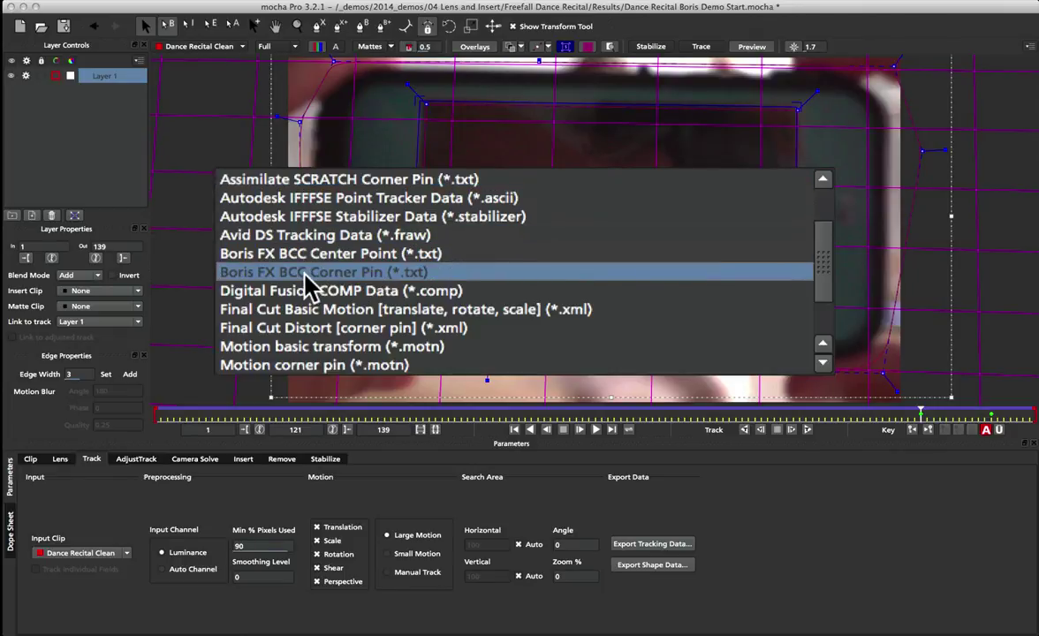
left_click(336, 272)
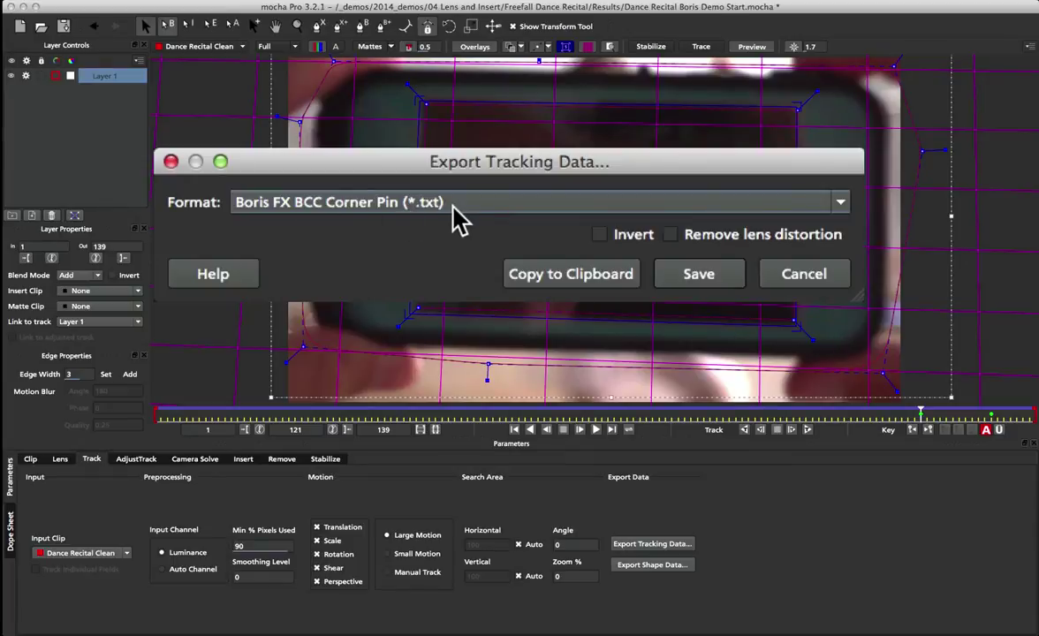
left_click(706, 284)
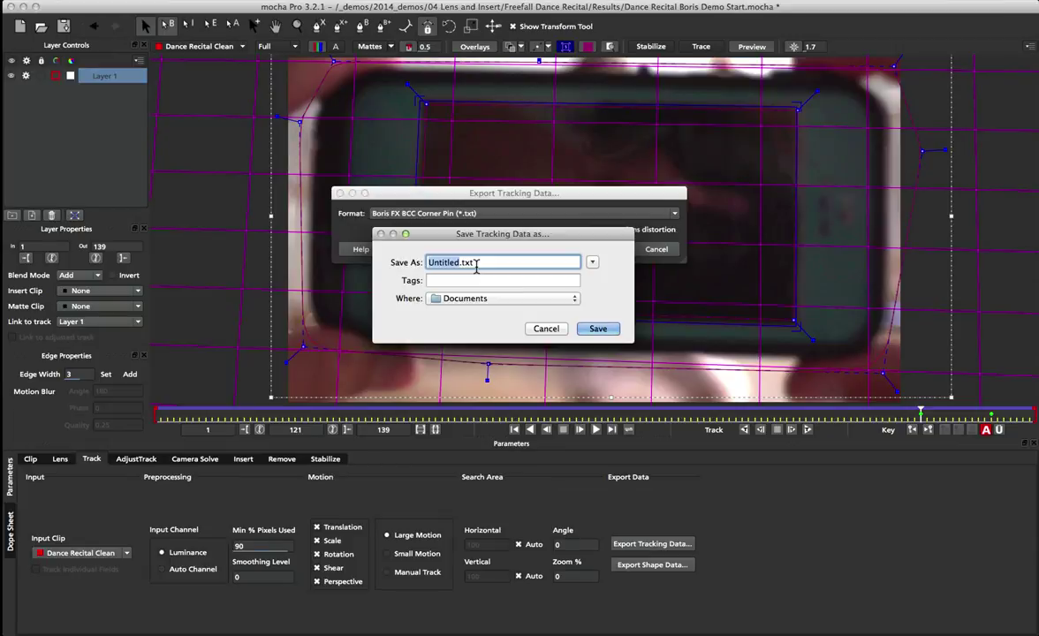
Step: Save the corner pin data as Screen_CornerPin_BCC.txt in the chosen folder
type("Screen_CornerPin_BCC")
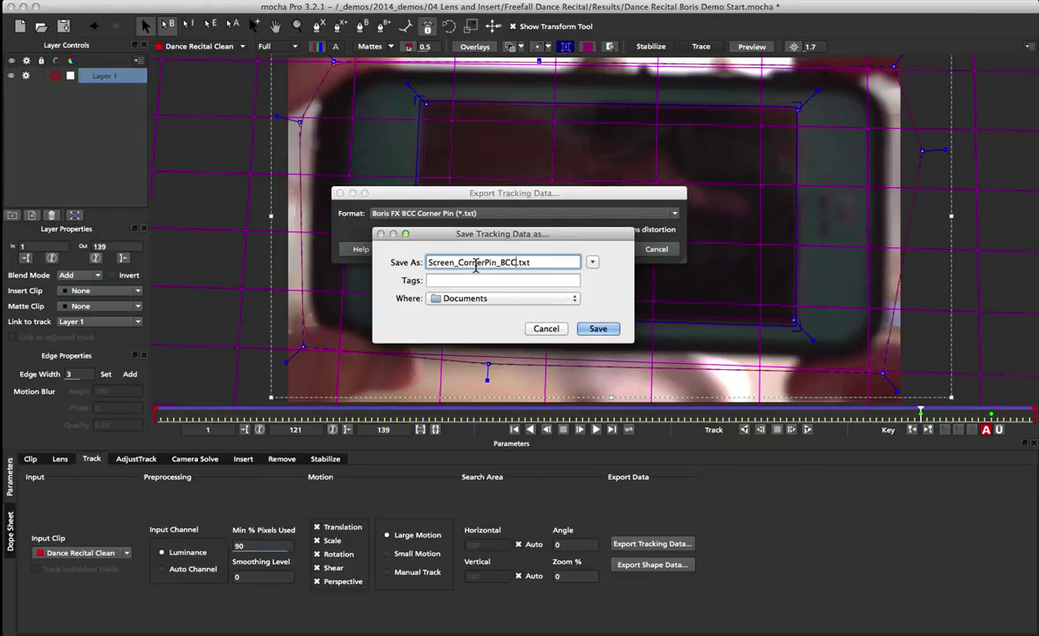
left_click(520, 307)
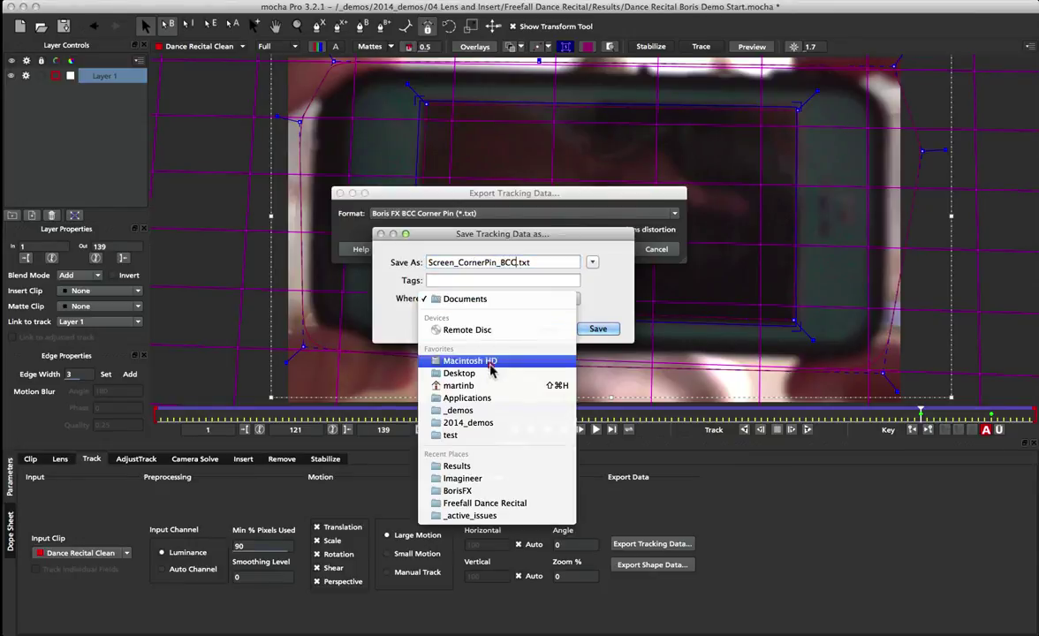
left_click(455, 378)
left_click(612, 331)
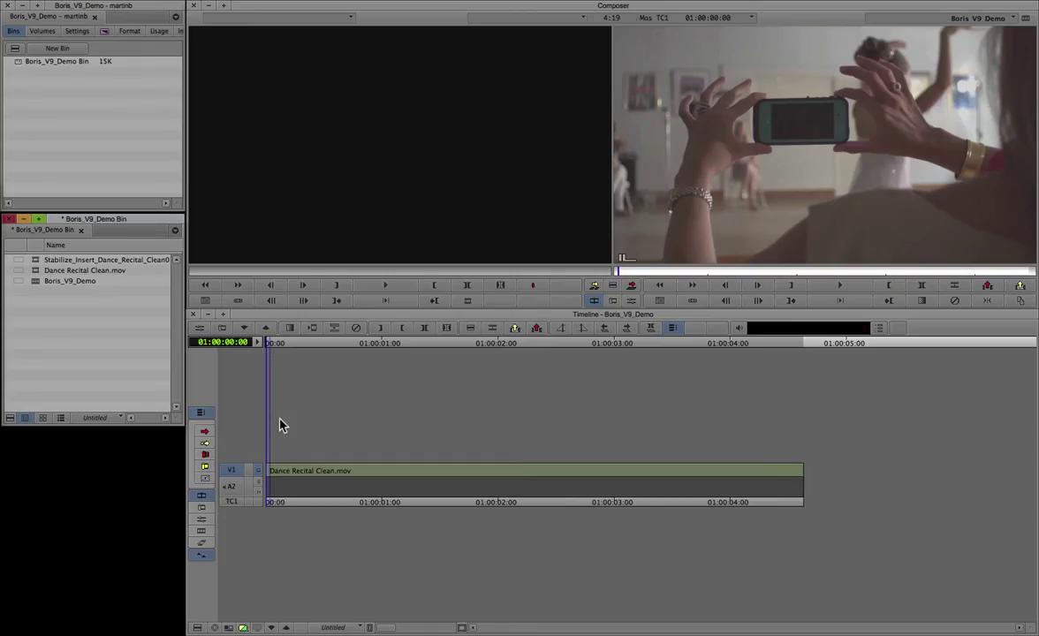
Step: Add a V2 track, drop Stabilize_Insert_Dance_Recital_Clean01.mov on it, and scrub to preview
left_click_drag(272, 508, 263, 468)
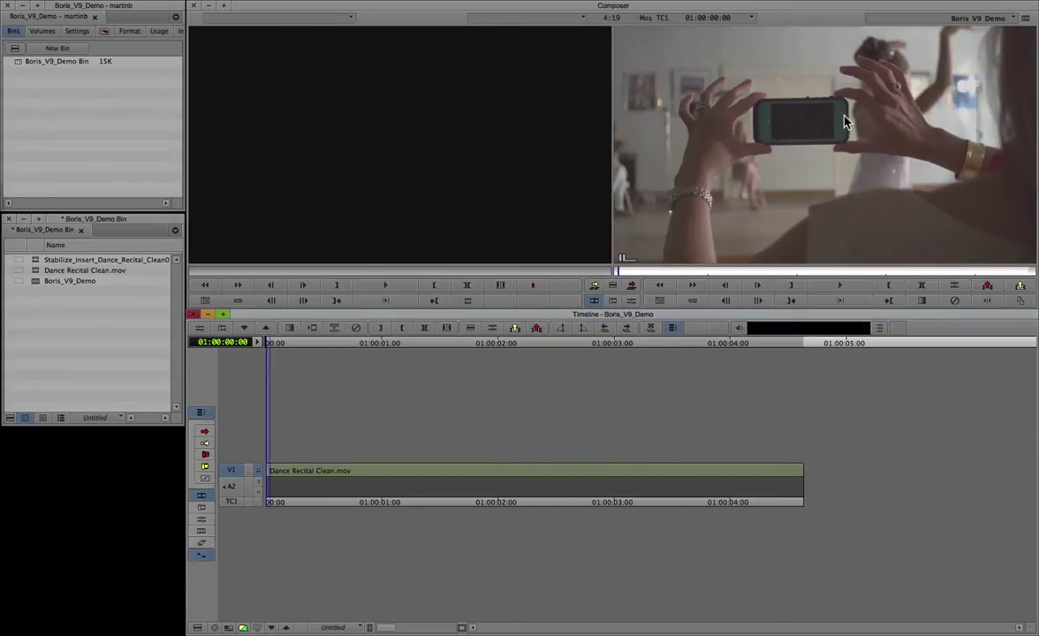
right_click(245, 447)
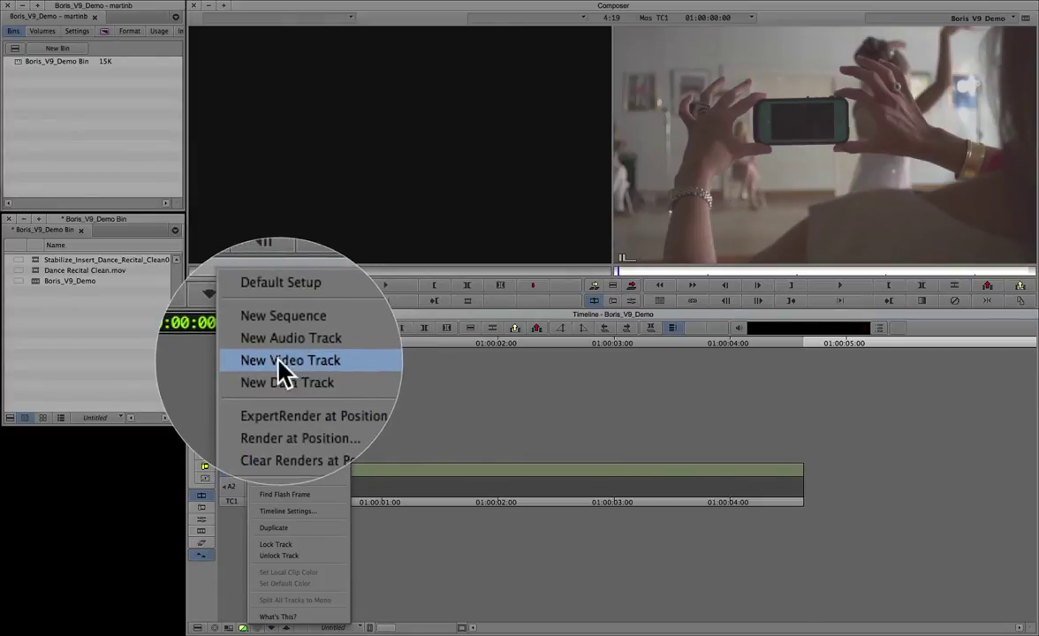
left_click(294, 430)
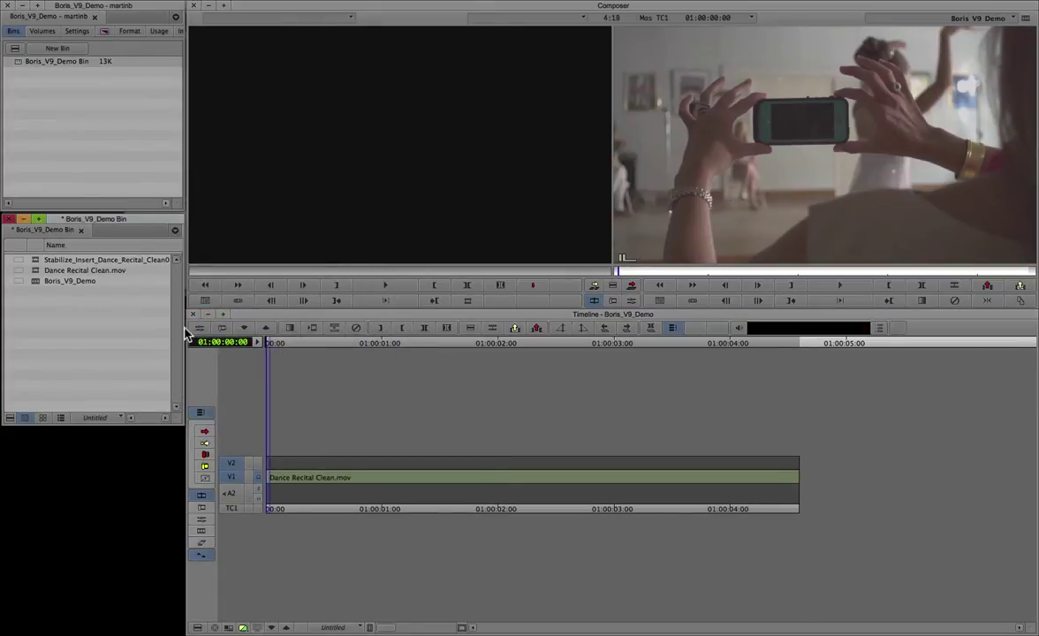
left_click_drag(35, 265, 265, 464)
left_click(257, 465)
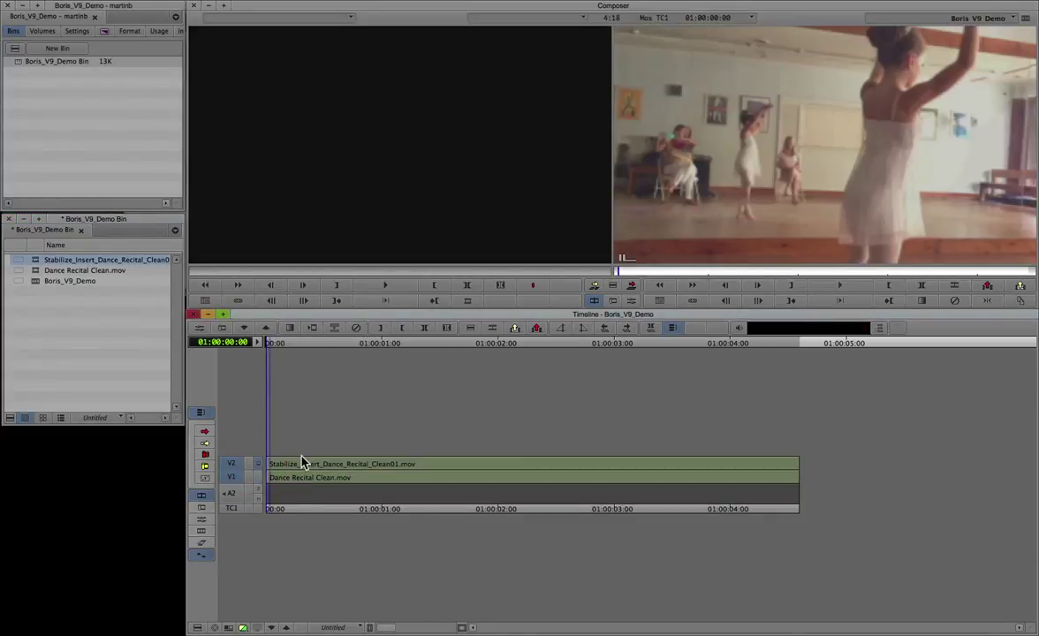
key("super+8")
left_click_drag(269, 511, 566, 501)
left_click_drag(497, 493, 267, 496)
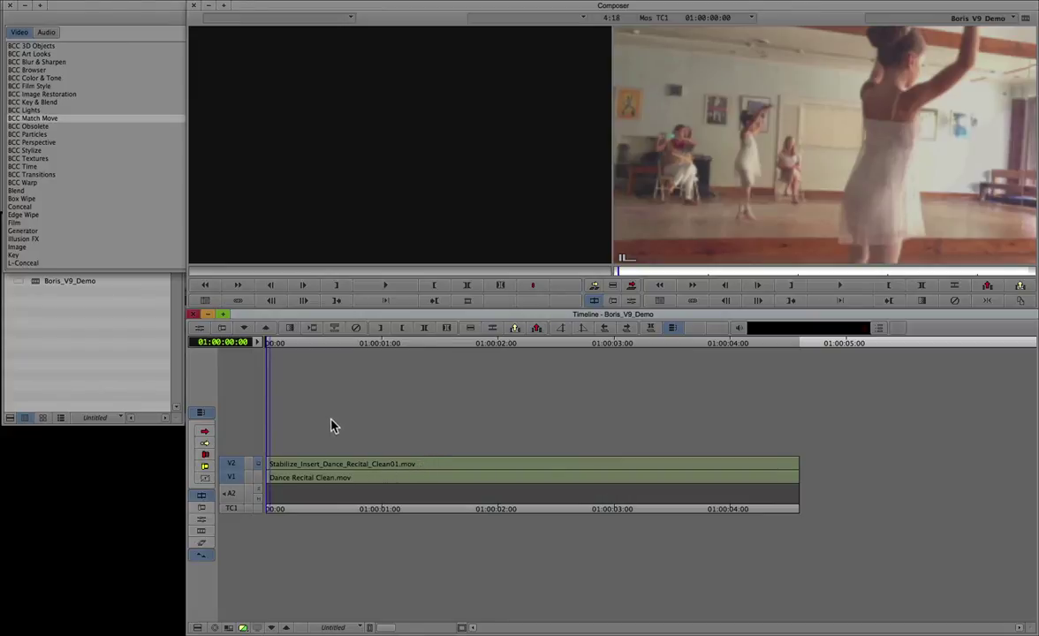
Step: From the Effect Palette's BCC Match Move category, drag BCC Corner Pin onto the V2 insert clip
left_click(202, 521)
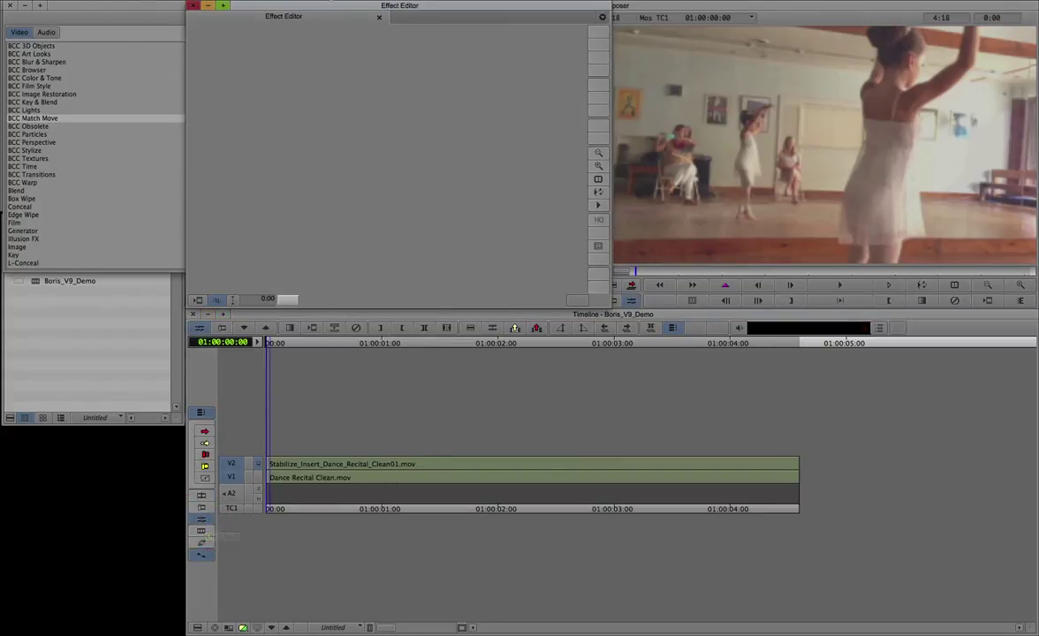
left_click(344, 3)
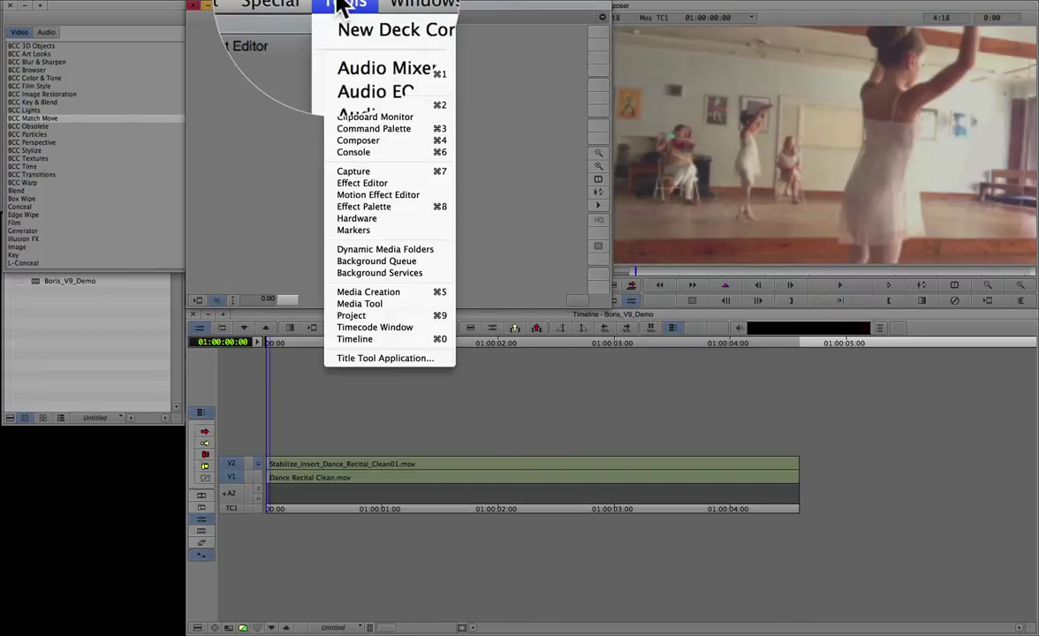
left_click(364, 208)
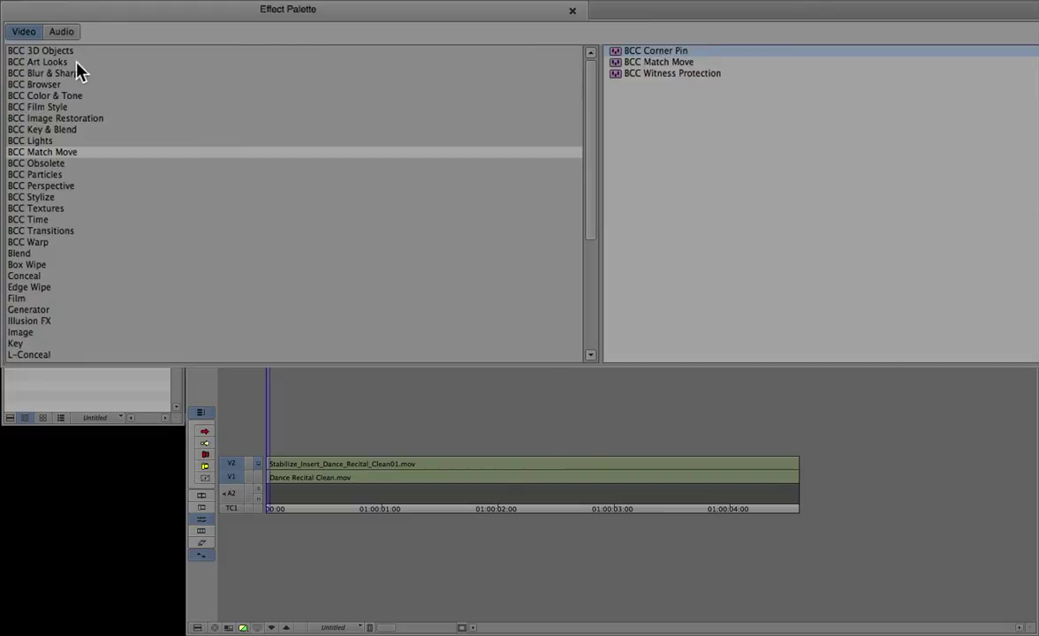
left_click(26, 155)
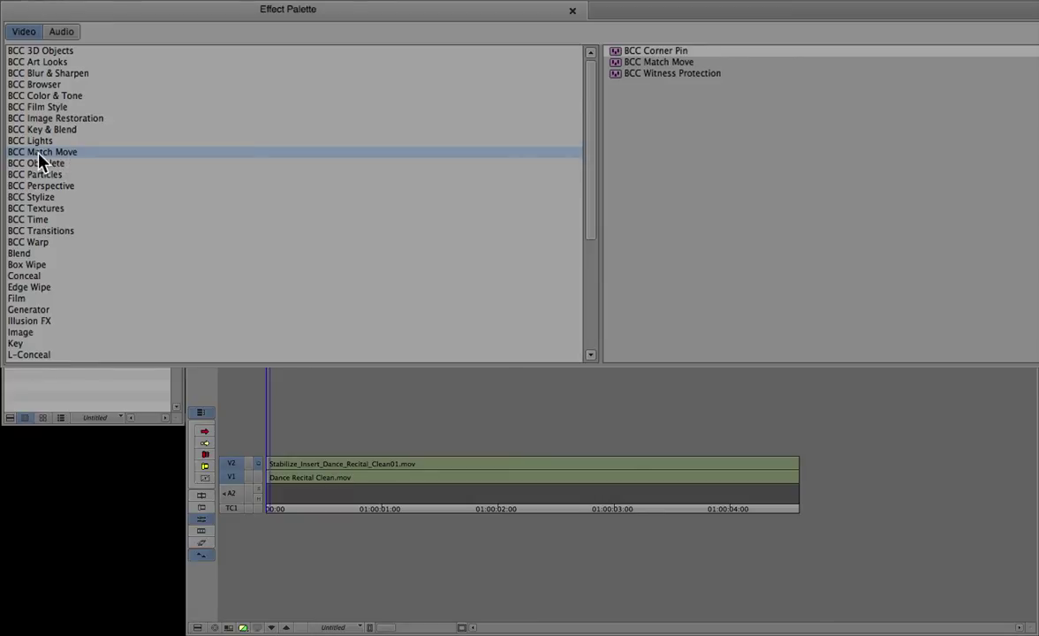
left_click(654, 51)
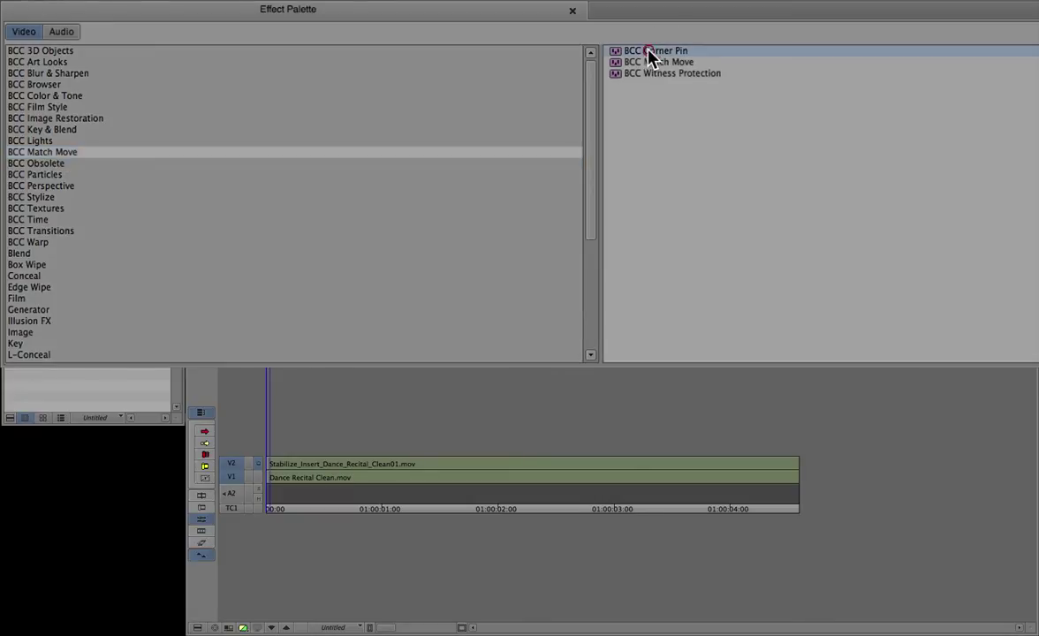
left_click(657, 63)
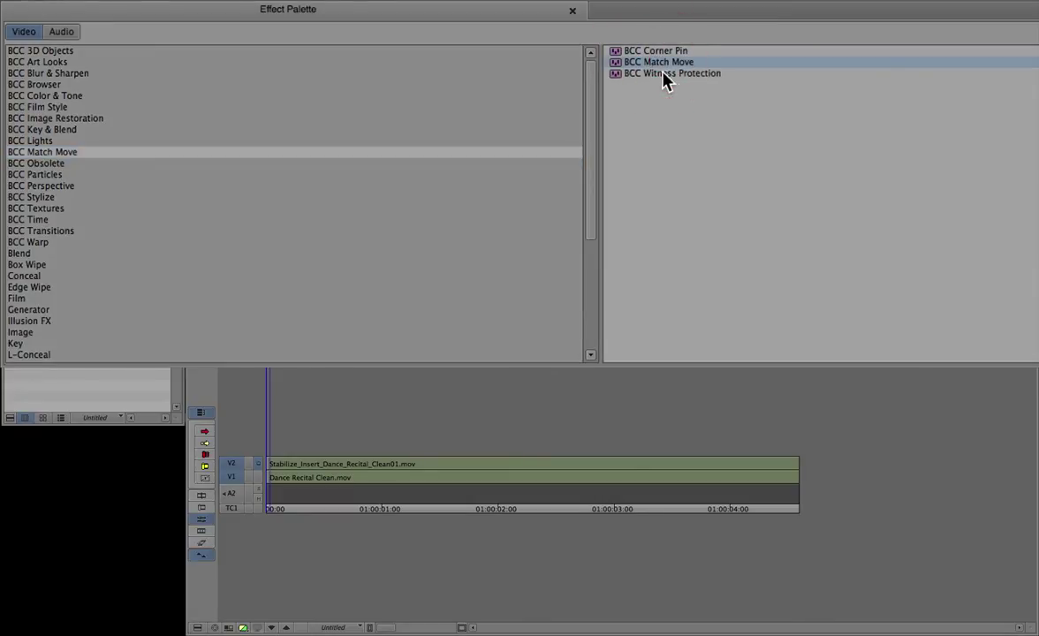
left_click(662, 74)
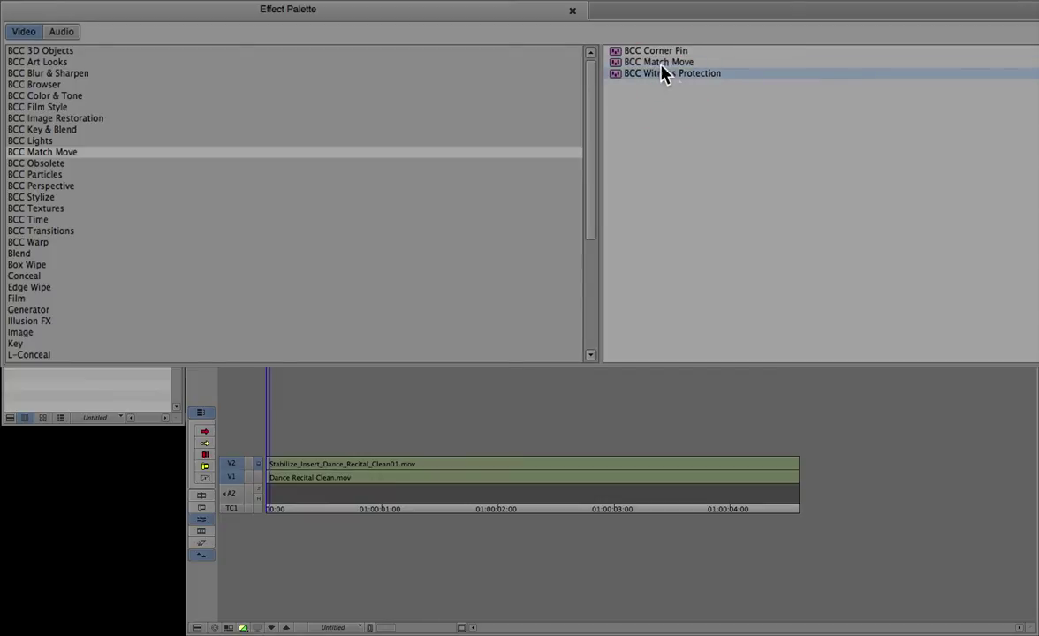
left_click(659, 51)
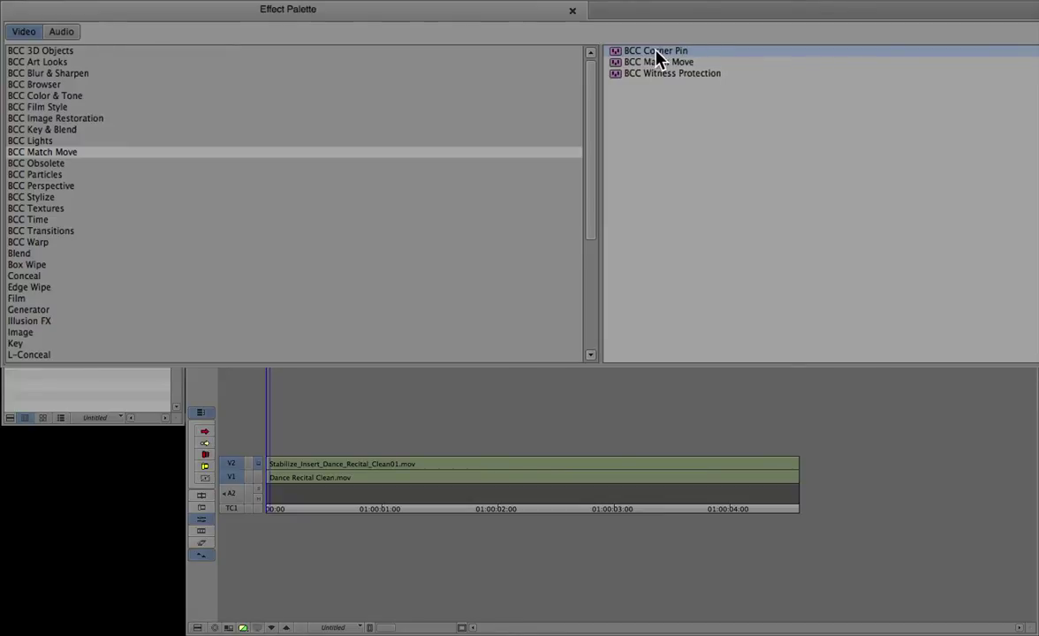
left_click_drag(656, 50, 429, 467)
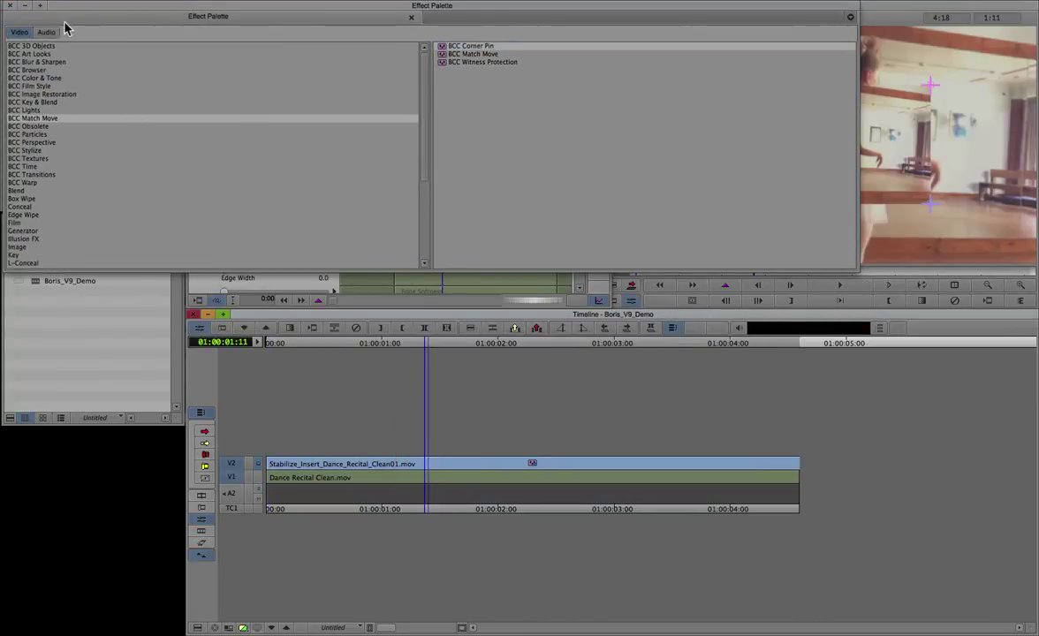
Step: Set BCC Corner Pin's Background to 1st Below in the Effect Editor
left_click(9, 5)
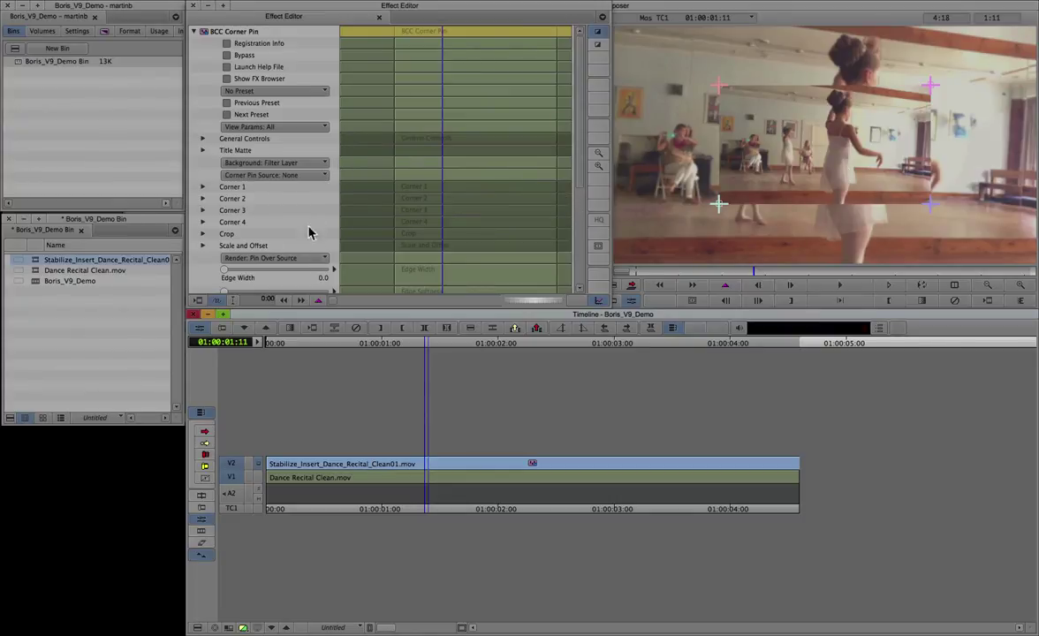
left_click(312, 164)
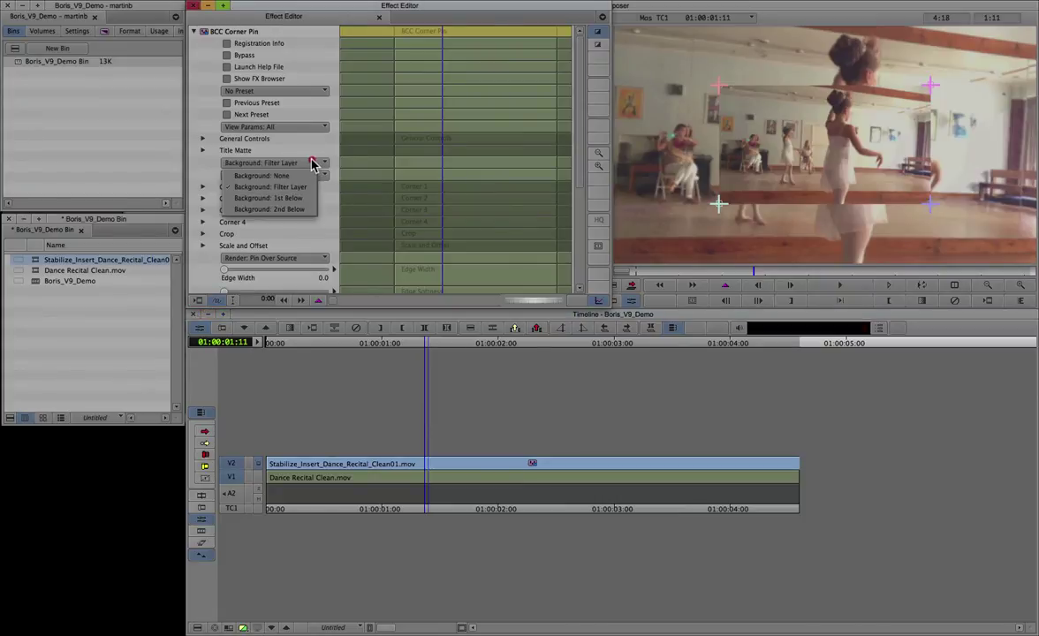
left_click(294, 198)
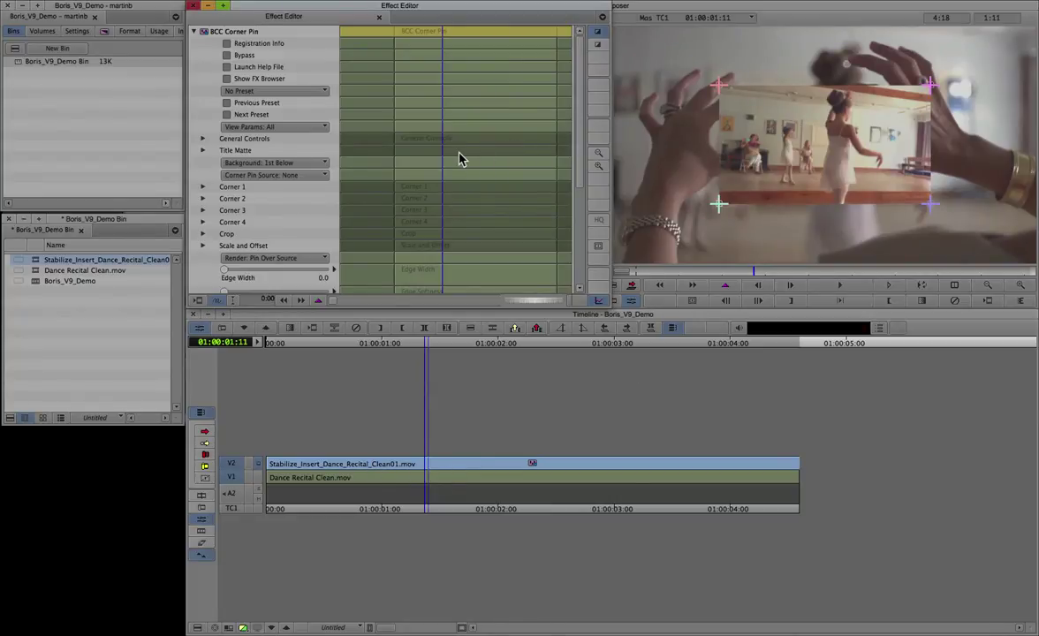
Step: Load Screen_CornerPin_BCC.txt from the Desktop as Corner Pin's Motion Tracker data
left_click_drag(579, 135, 580, 273)
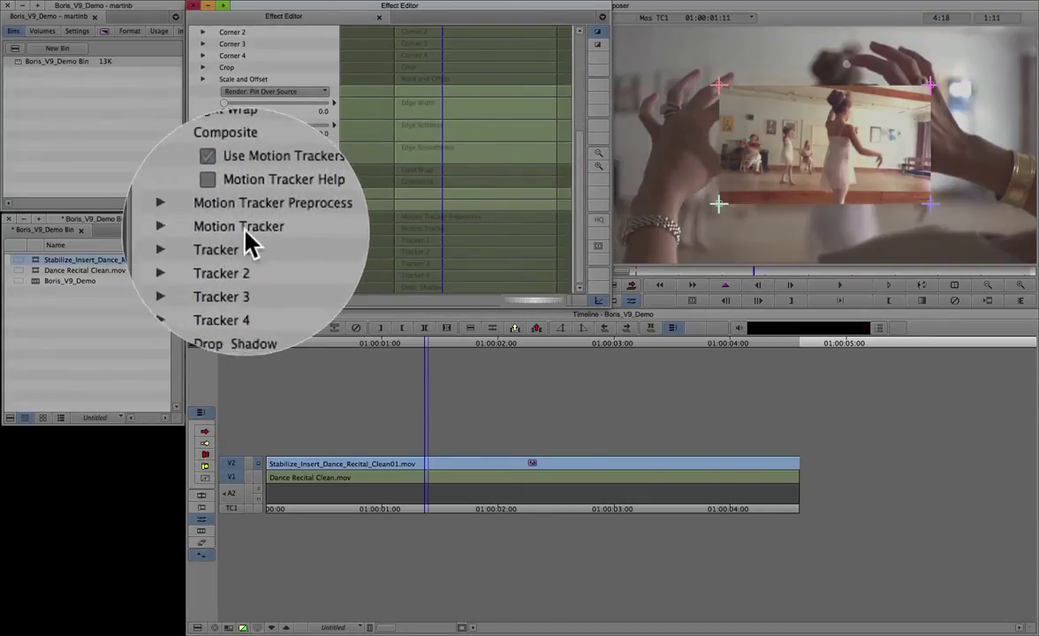
left_click(207, 230)
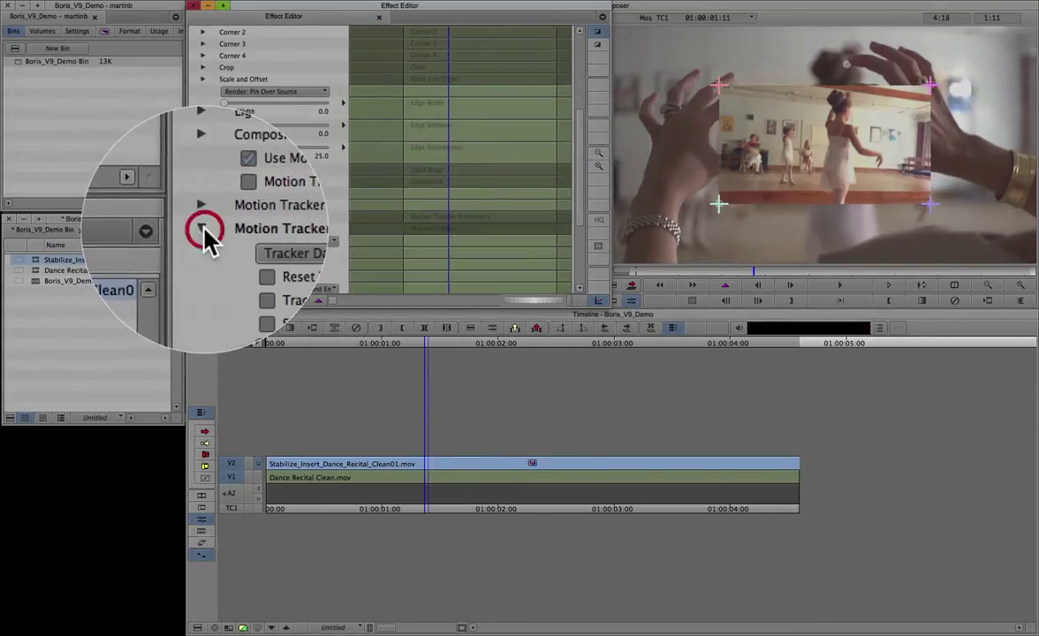
left_click(297, 247)
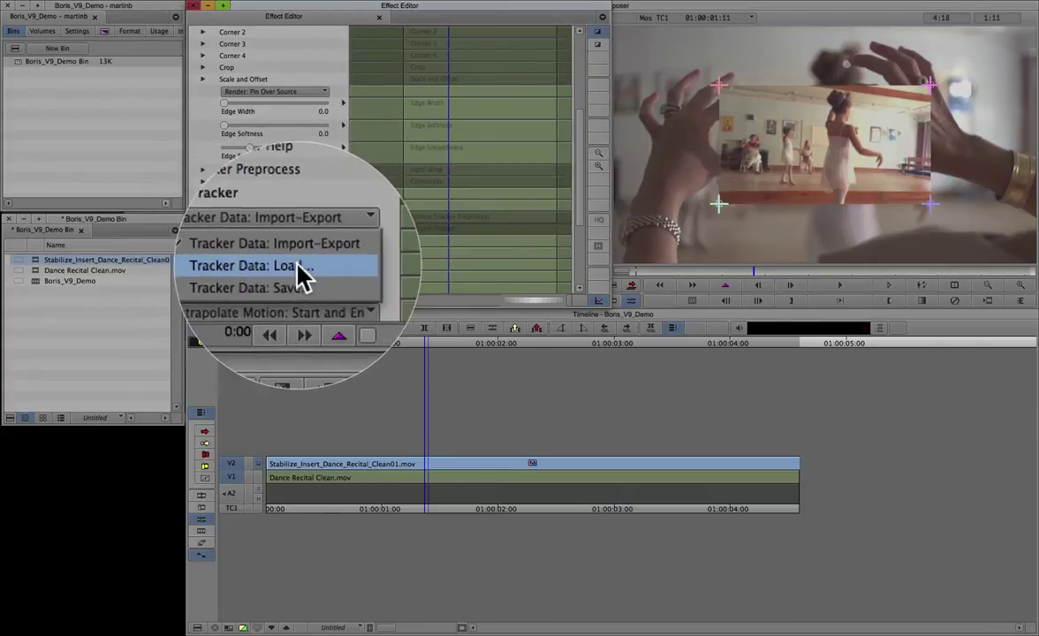
left_click(270, 269)
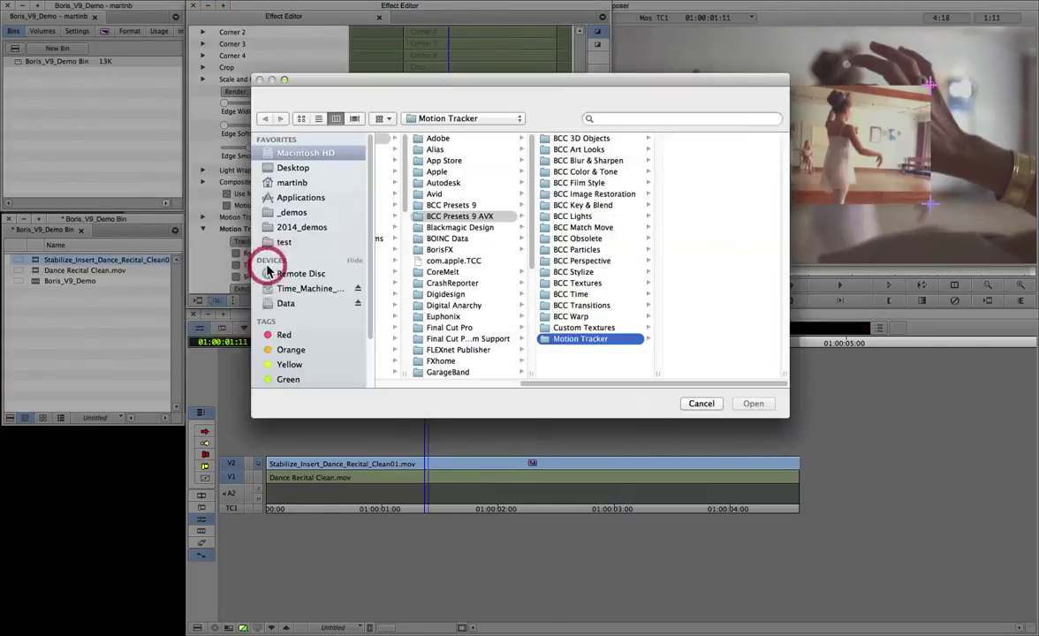
left_click(300, 168)
left_click(424, 138)
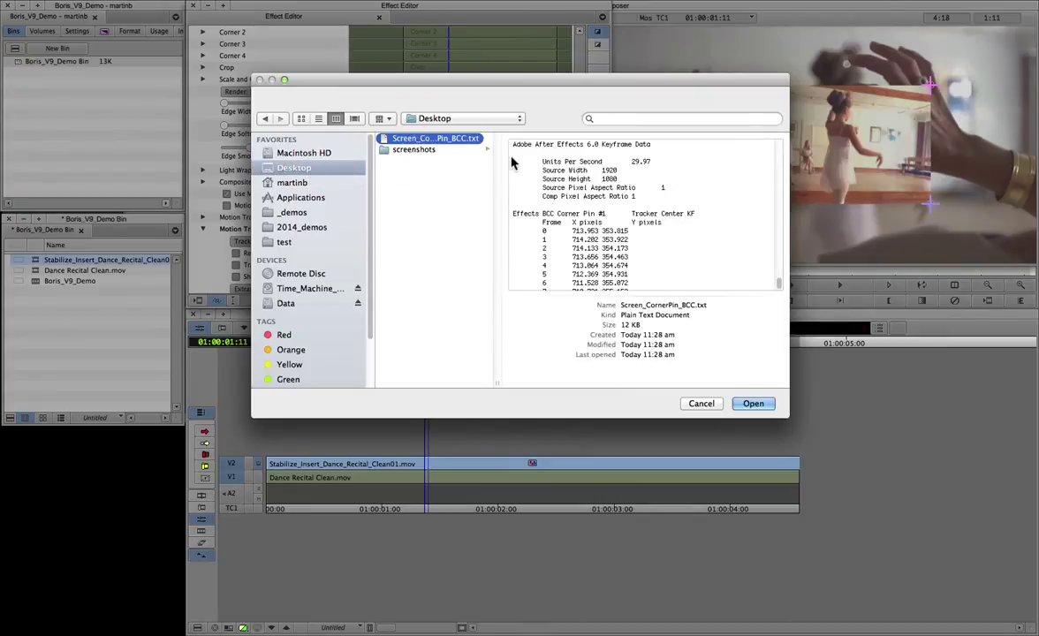
left_click(752, 403)
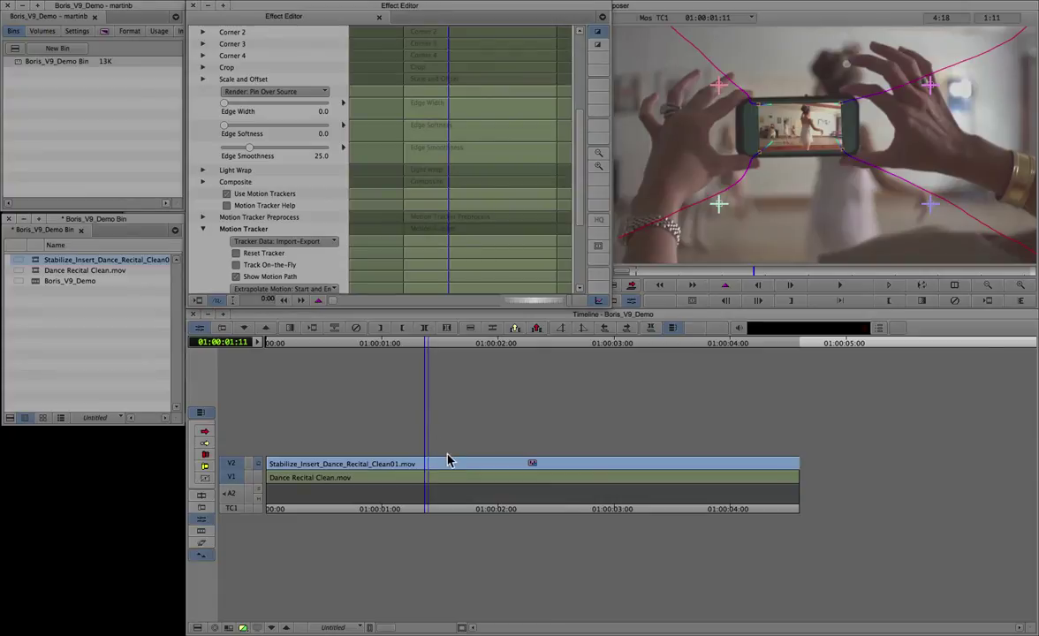
Step: Scrub the pinned insert, then jump to the clip's end in the Effect Editor
left_click_drag(424, 507, 324, 503)
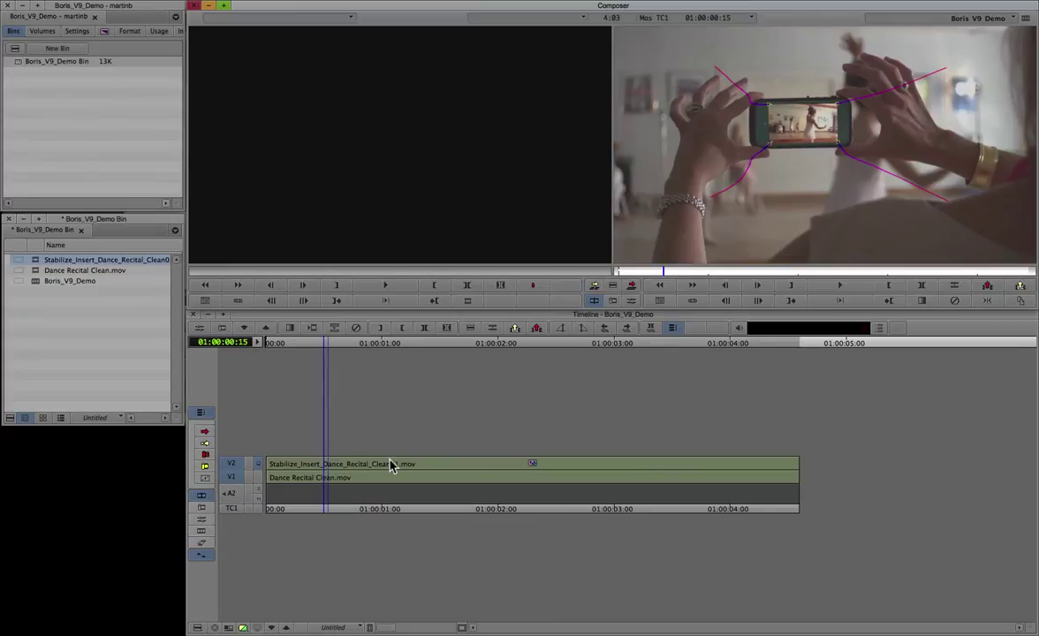
left_click(206, 522)
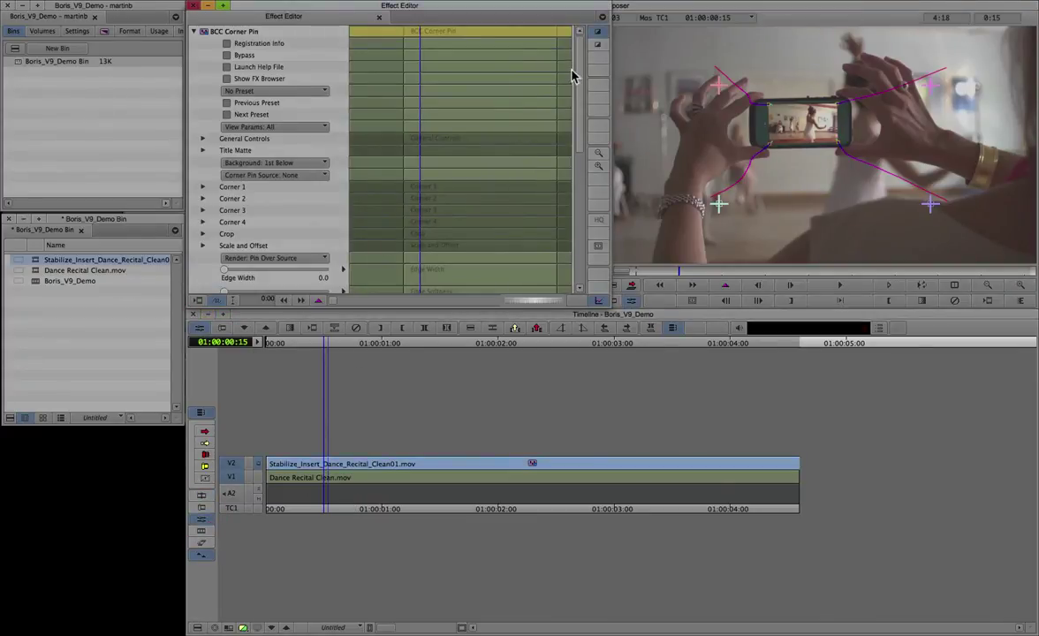
left_click_drag(582, 63, 565, 37)
left_click(566, 37)
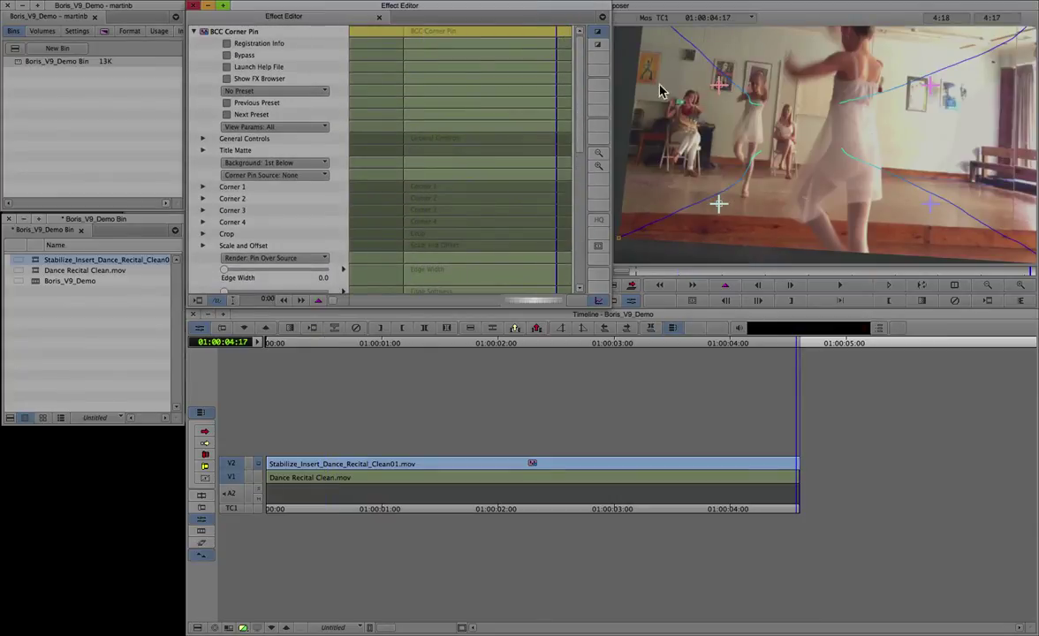
Step: Check the Tracker Data options without changing them and close the Effect Editor
left_click_drag(584, 86, 571, 237)
left_click(264, 113)
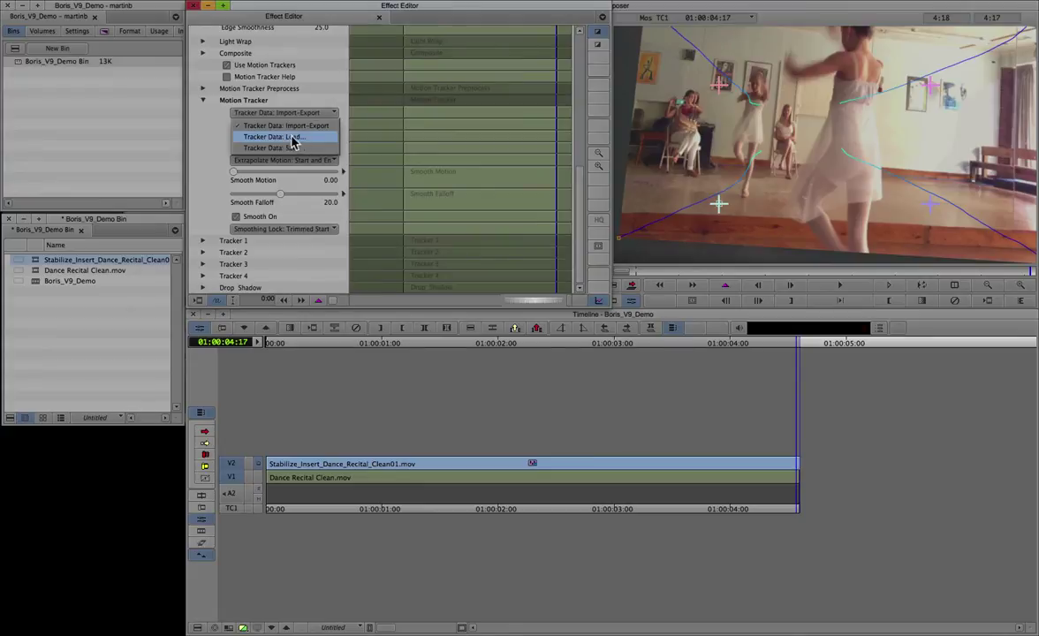
left_click(197, 137)
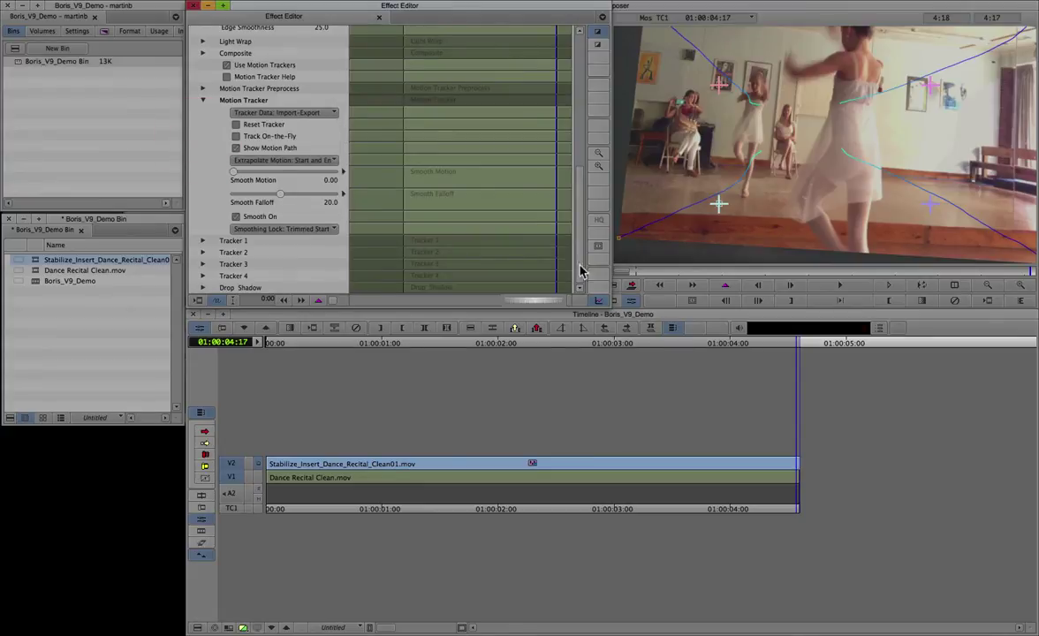
left_click(797, 511)
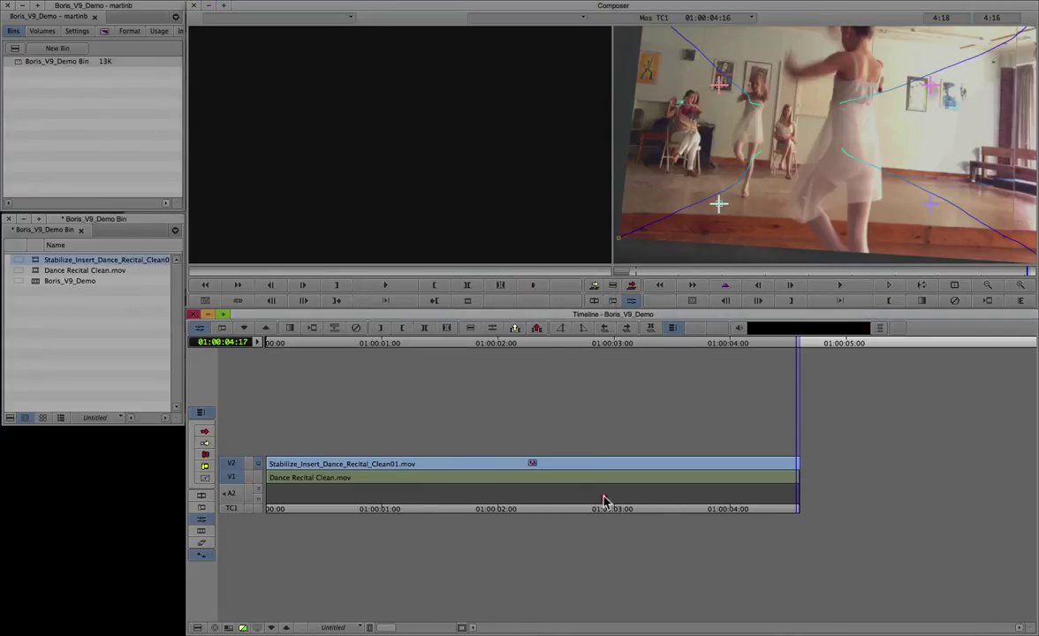
Step: Drag Stabilize_Insert_Dance_Recital_Clean01.mov onto V2 above Dance Recital Clean.mov and scrub to preview
left_click_drag(586, 494, 262, 499)
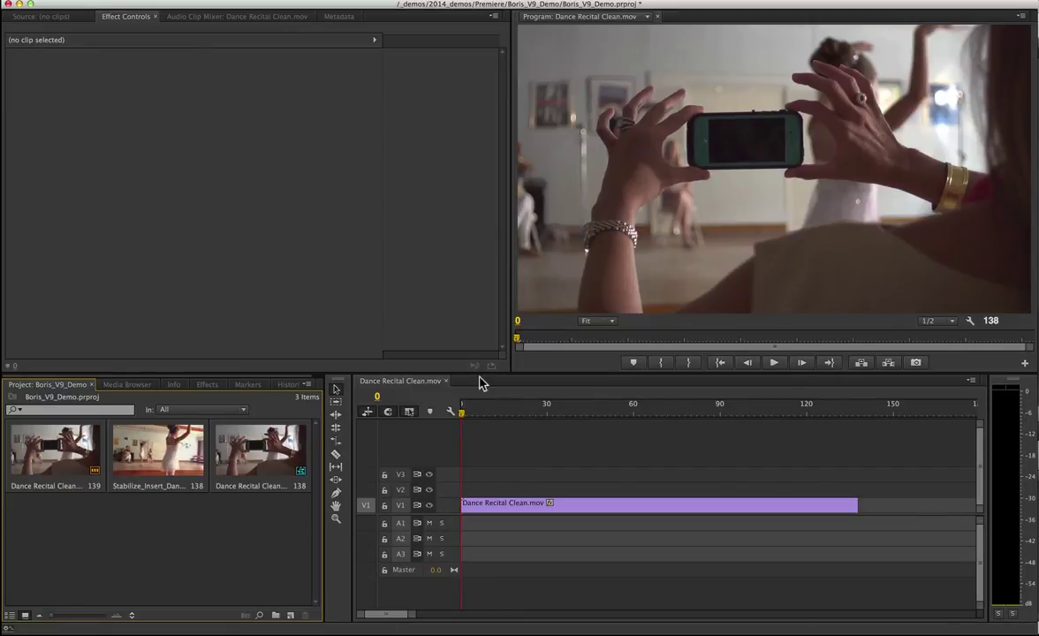
left_click_drag(459, 413, 787, 408)
left_click(456, 398)
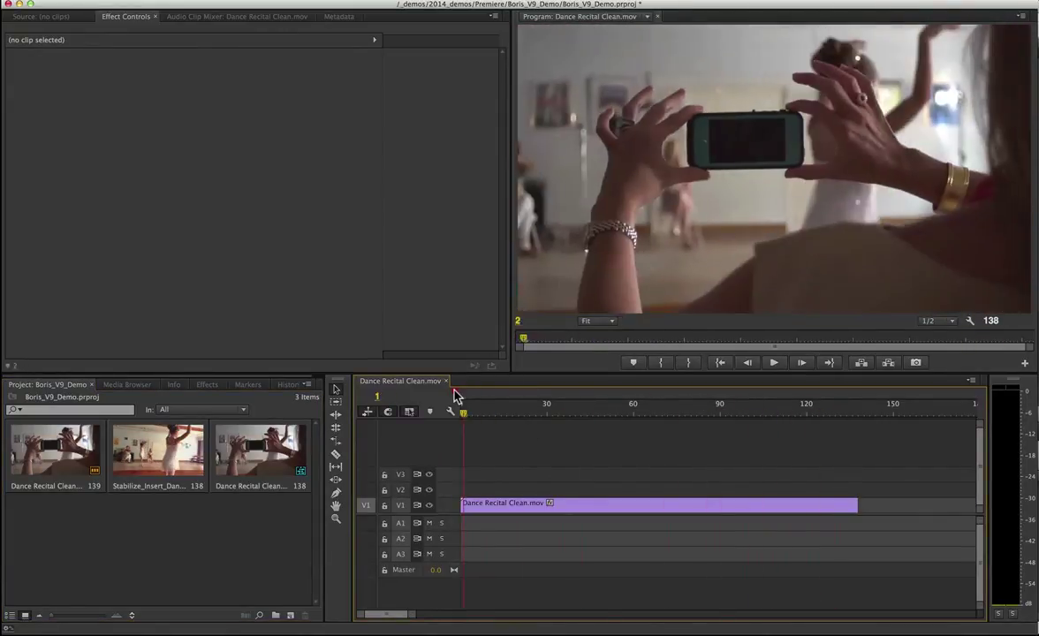
left_click_drag(144, 450, 462, 488)
left_click_drag(468, 421, 427, 438)
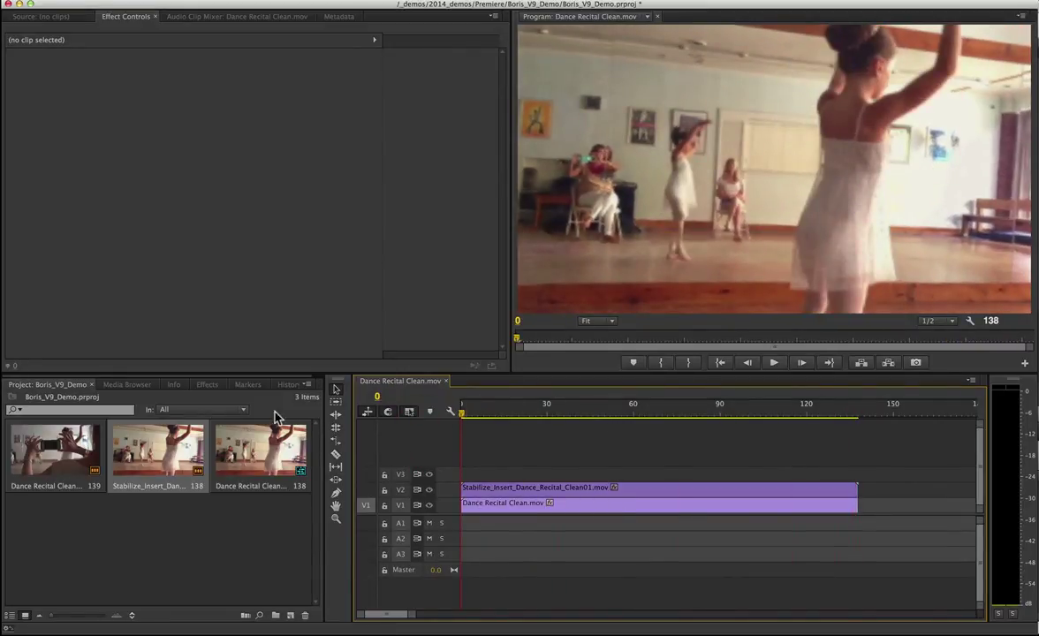
Step: Drag BCC Corner Pin from BCC9 Match Move onto the V2 clip and set Background to Video 1
left_click(207, 385)
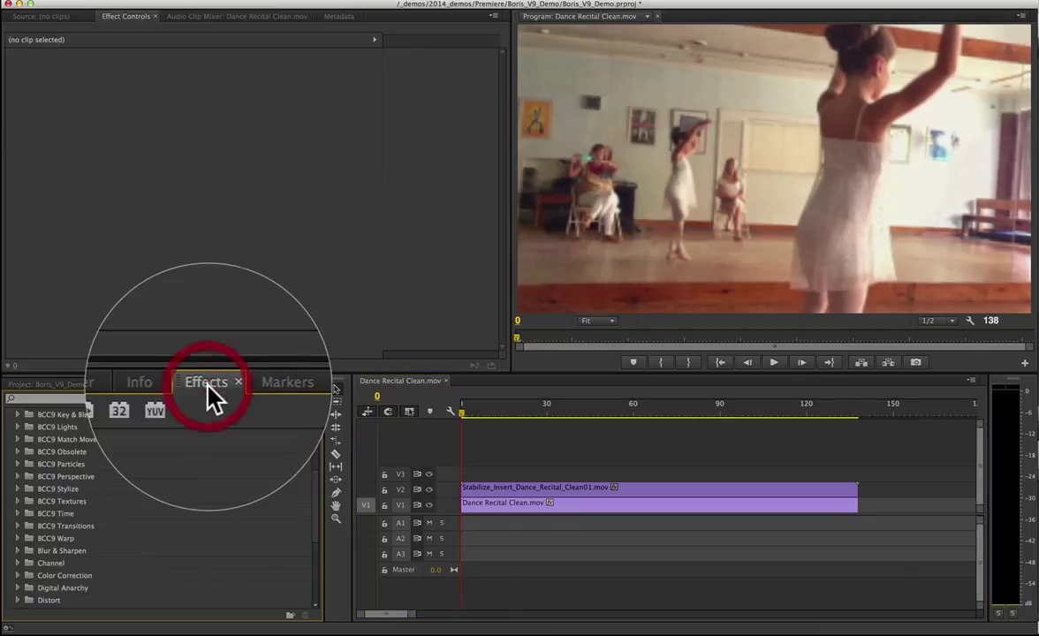
scroll(108, 496, "up", 4)
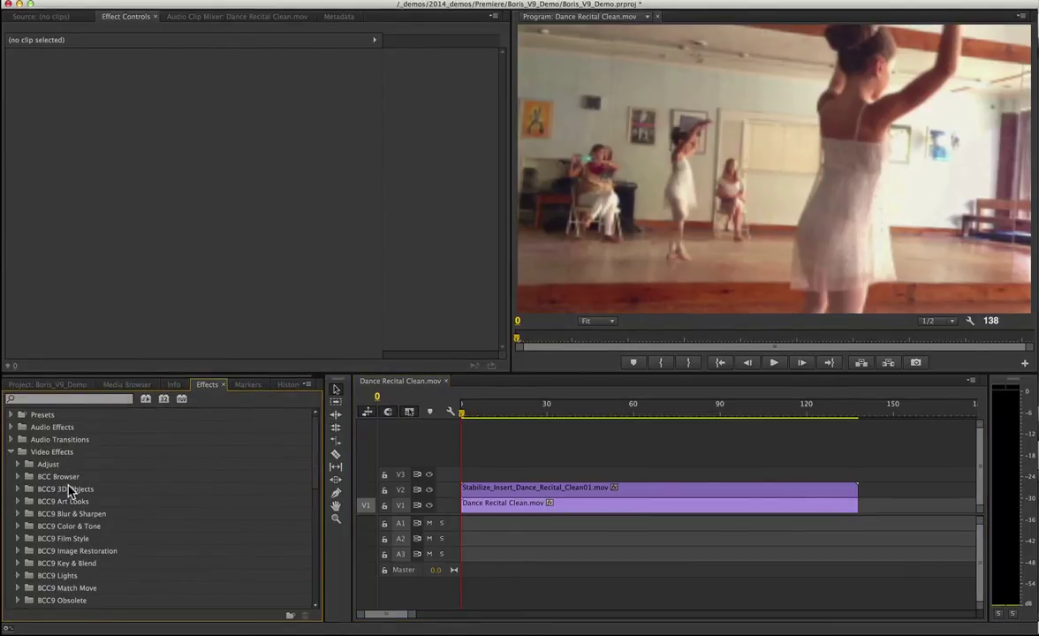
scroll(79, 527, "down", 5)
scroll(78, 528, "up", 2)
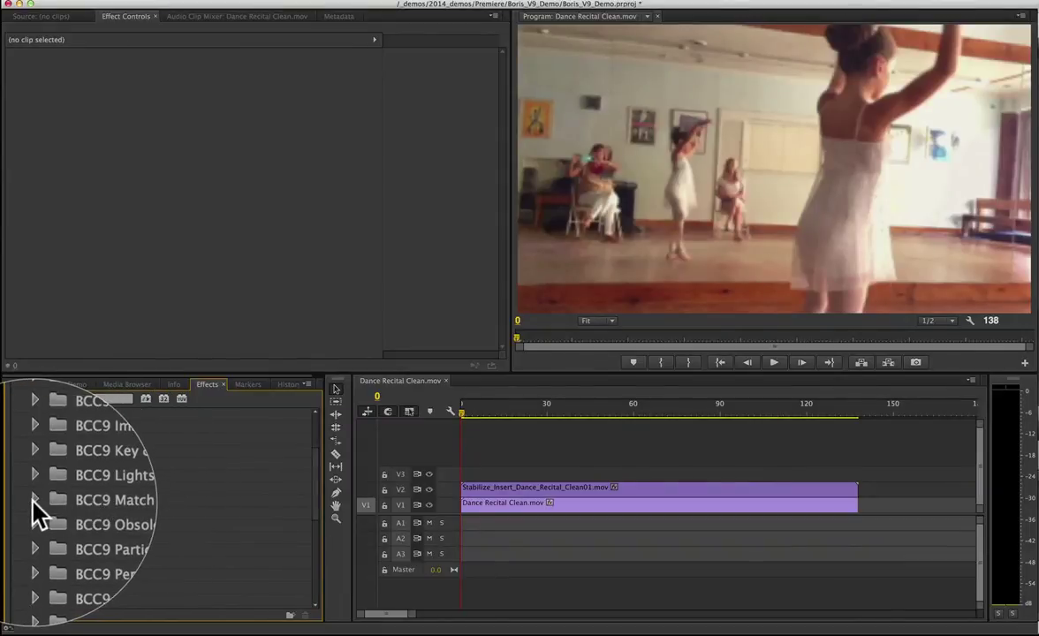
left_click(32, 501)
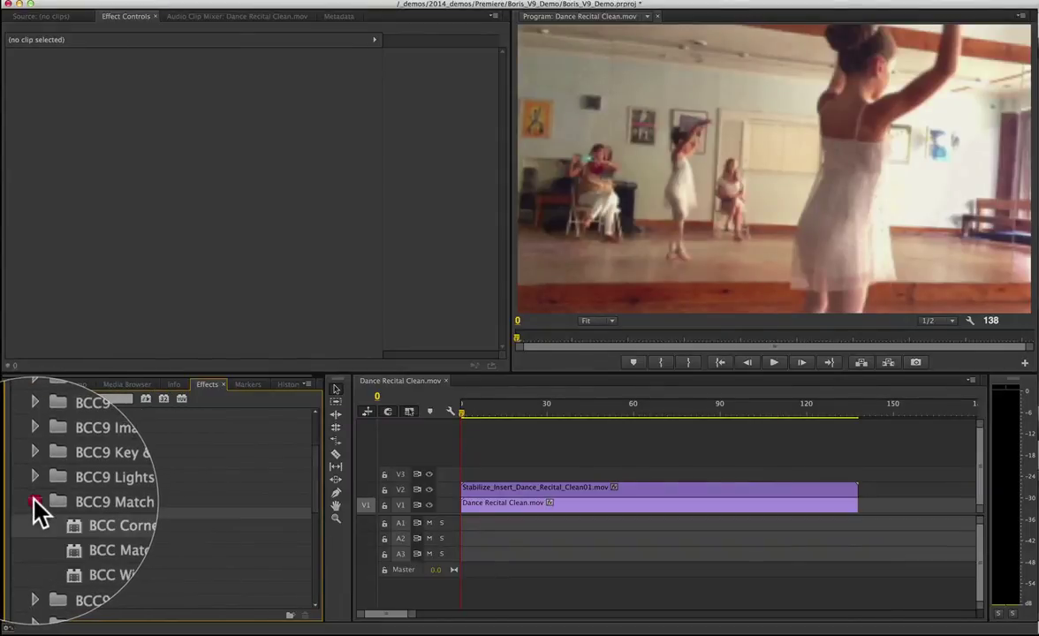
left_click(104, 516)
left_click_drag(104, 519, 565, 491)
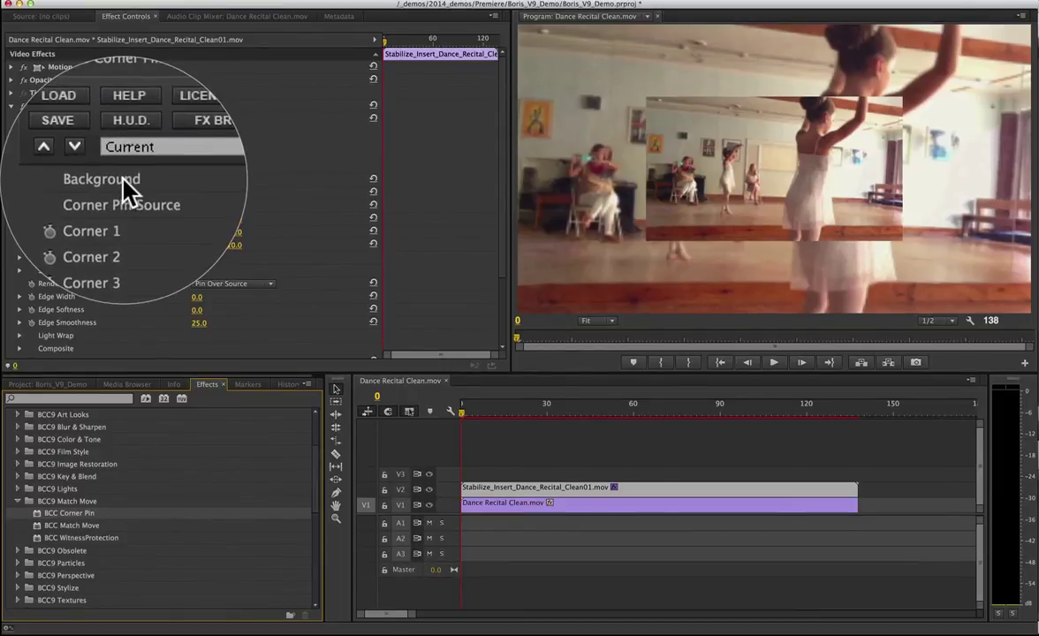
left_click(216, 179)
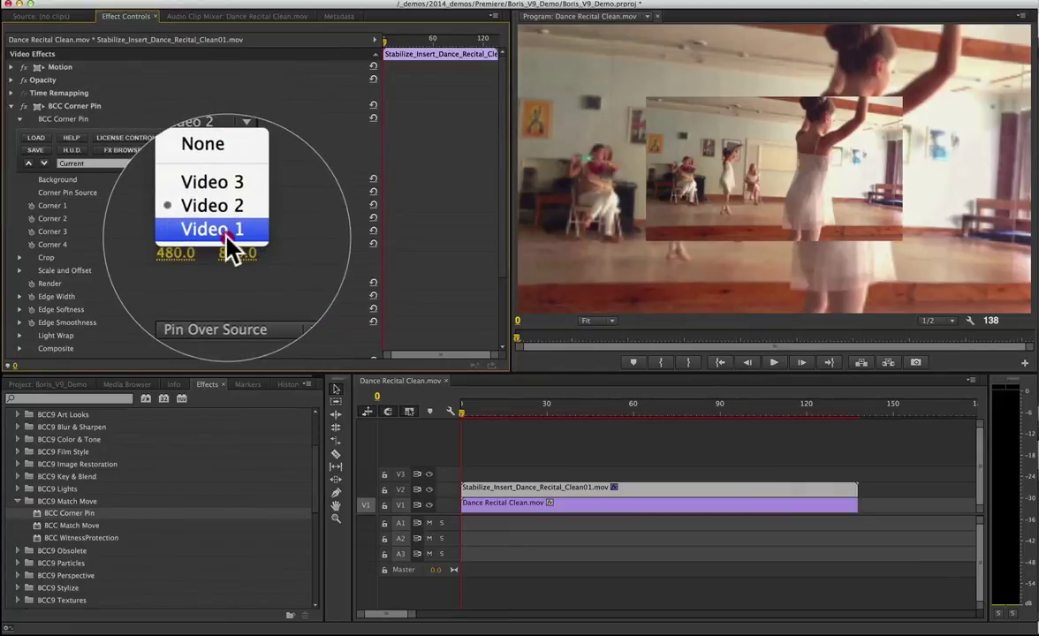
left_click(224, 235)
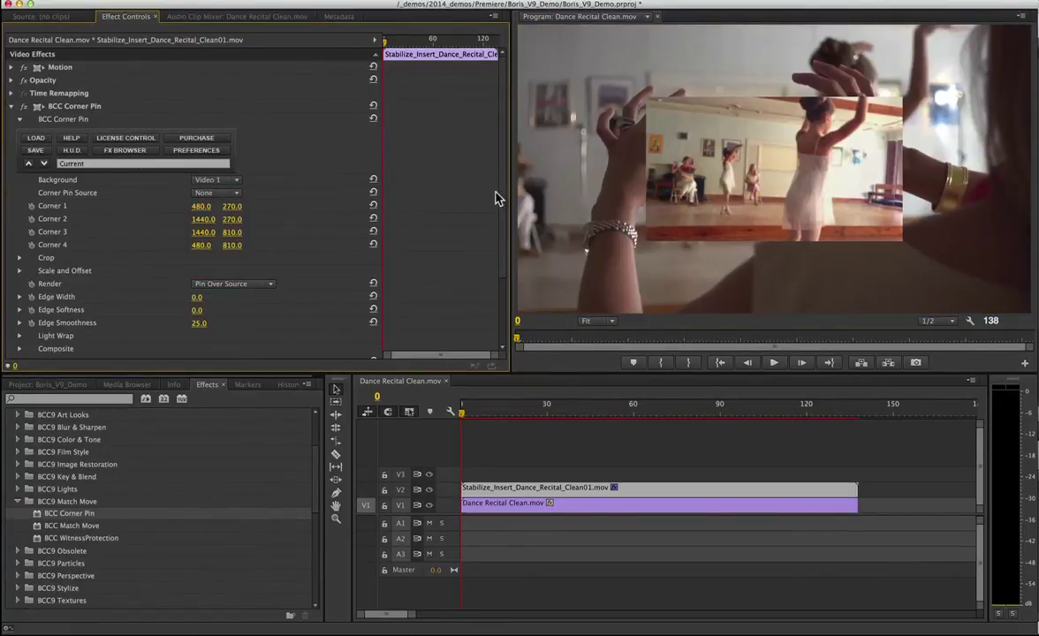
Step: Load Screen_CornerPin_BCC.txt from the Desktop into the BCC Corner Pin Motion Tracker
left_click(501, 212)
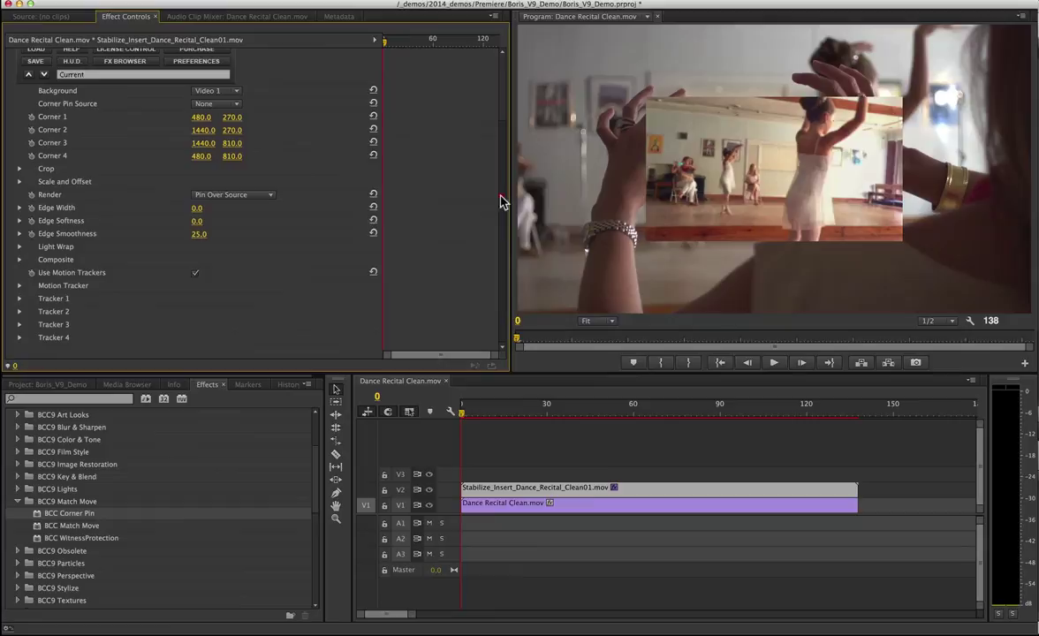
left_click(20, 285)
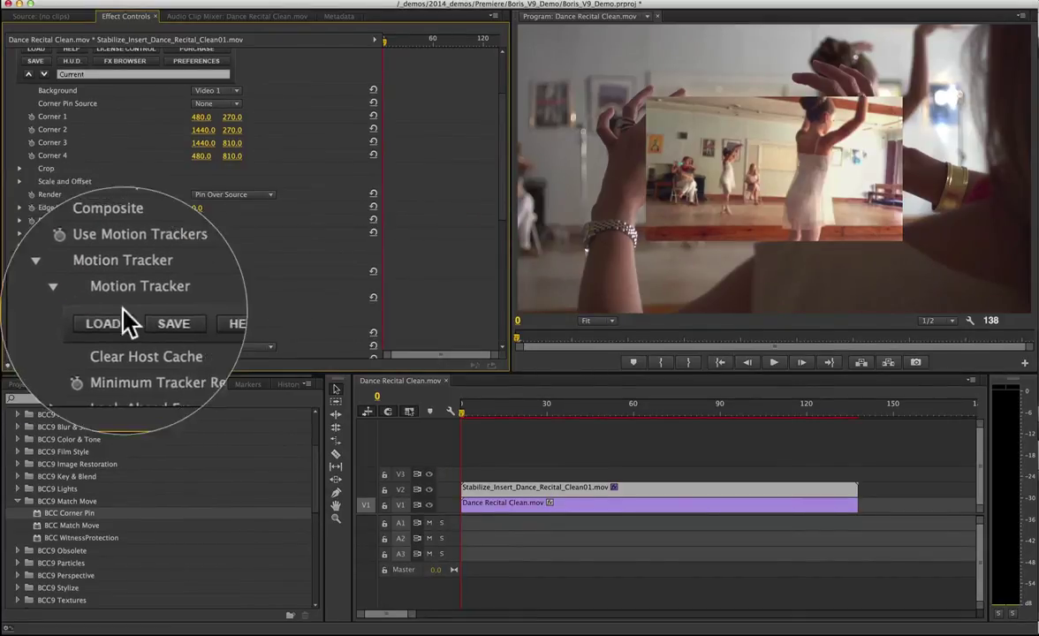
left_click(53, 317)
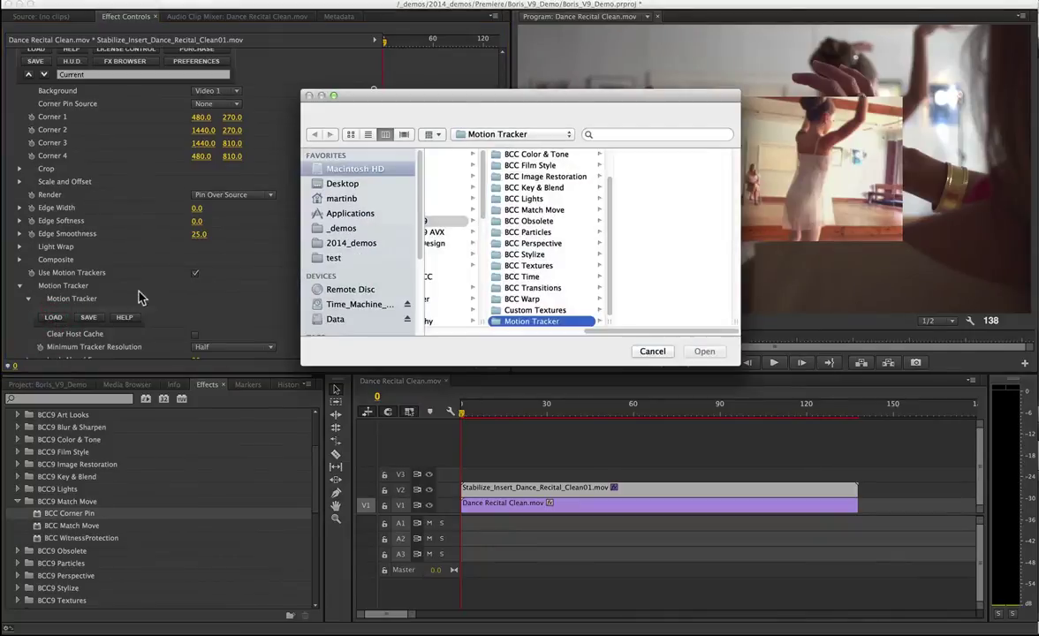
left_click(346, 185)
left_click(455, 154)
double_click(490, 156)
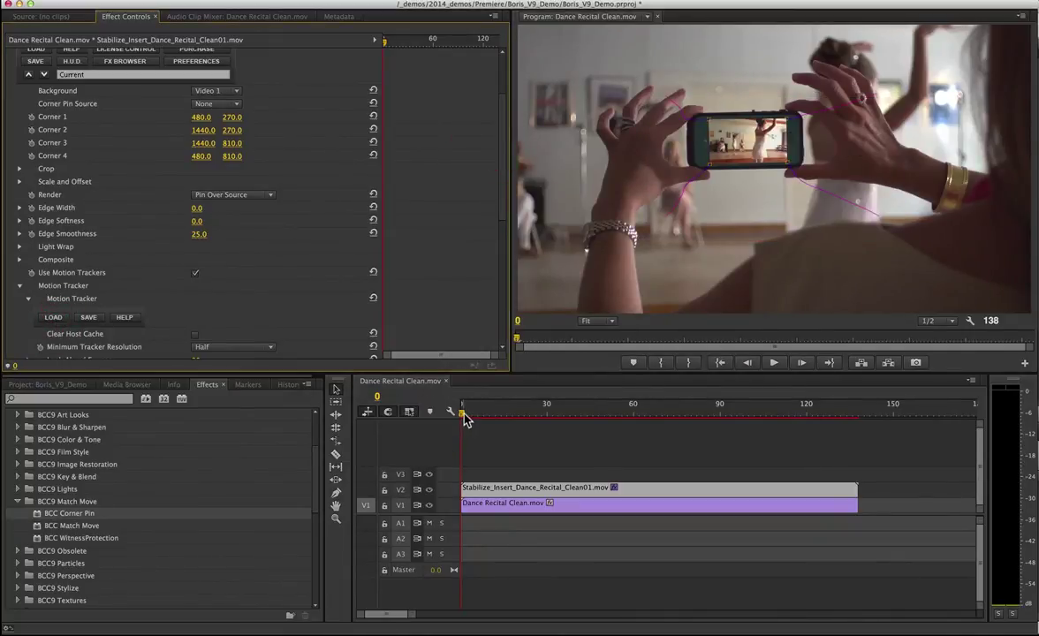
Step: Scrub the timeline to frames 64 and 94 to check the insert stays pinned
left_click_drag(461, 413, 793, 414)
left_click_drag(618, 415, 461, 424)
left_click(645, 415)
left_click_drag(684, 416, 732, 413)
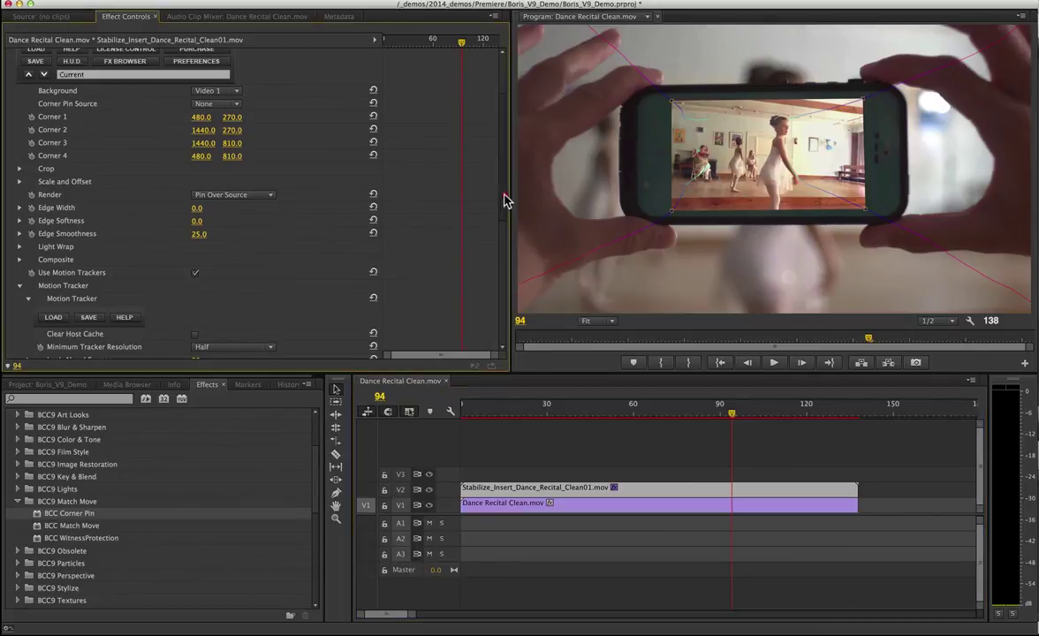
Step: Set the Corner Pin Composite apply mode to Screen and opacity to 77
left_click_drag(504, 197, 506, 145)
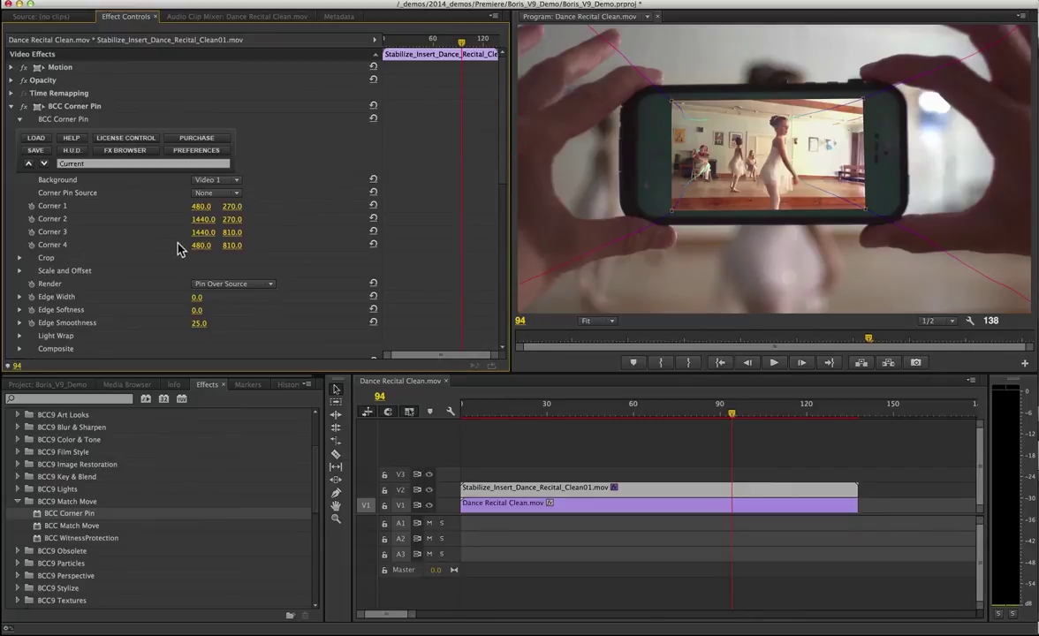
scroll(88, 322, "down", 3)
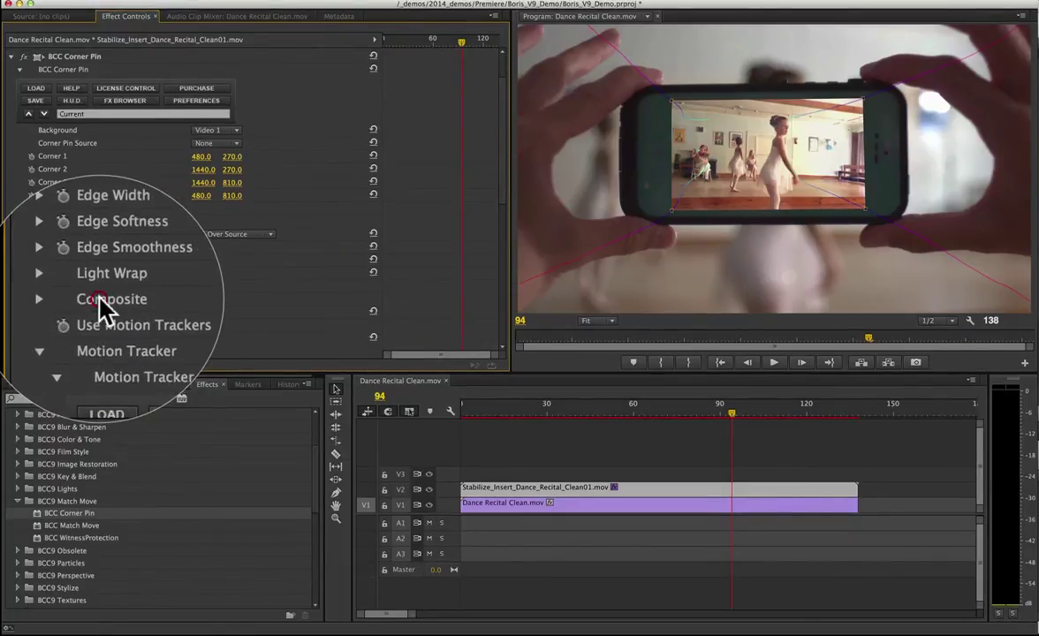
left_click(19, 299)
scroll(92, 298, "down", 3)
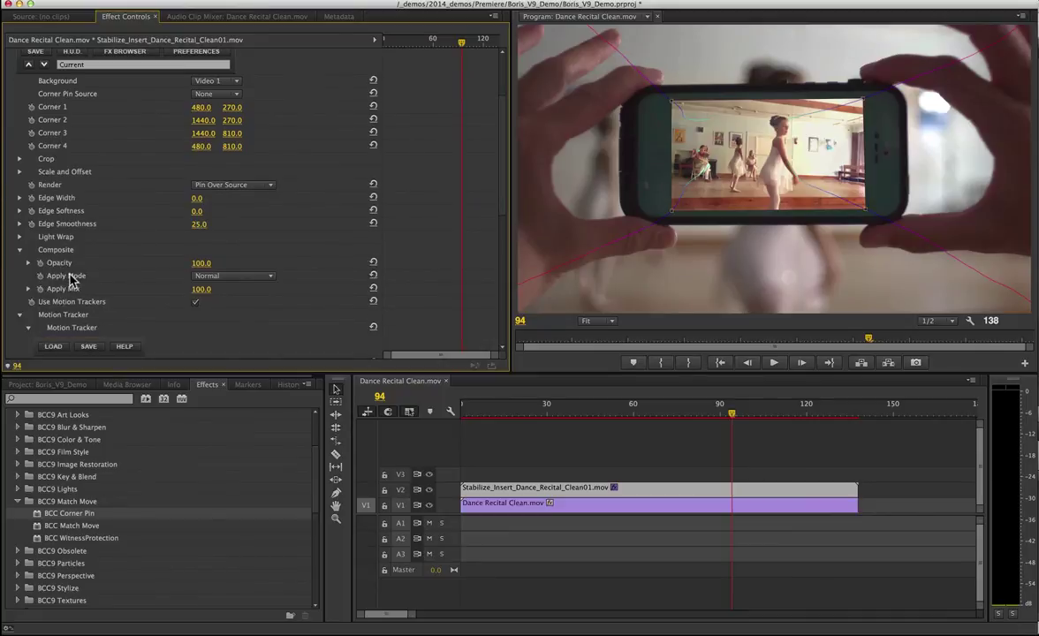
left_click(231, 279)
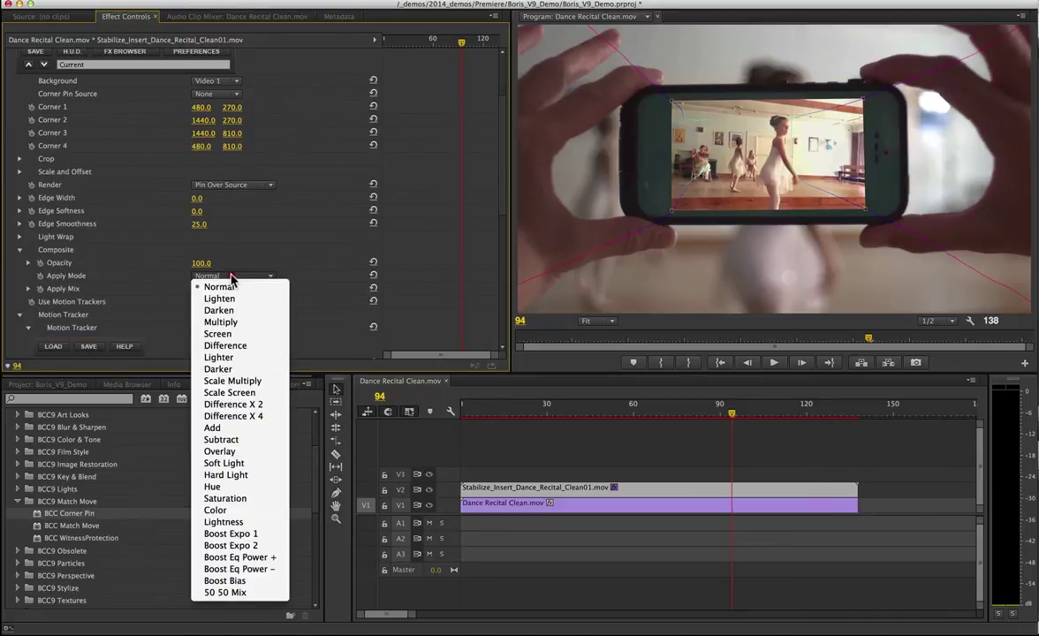
left_click(221, 336)
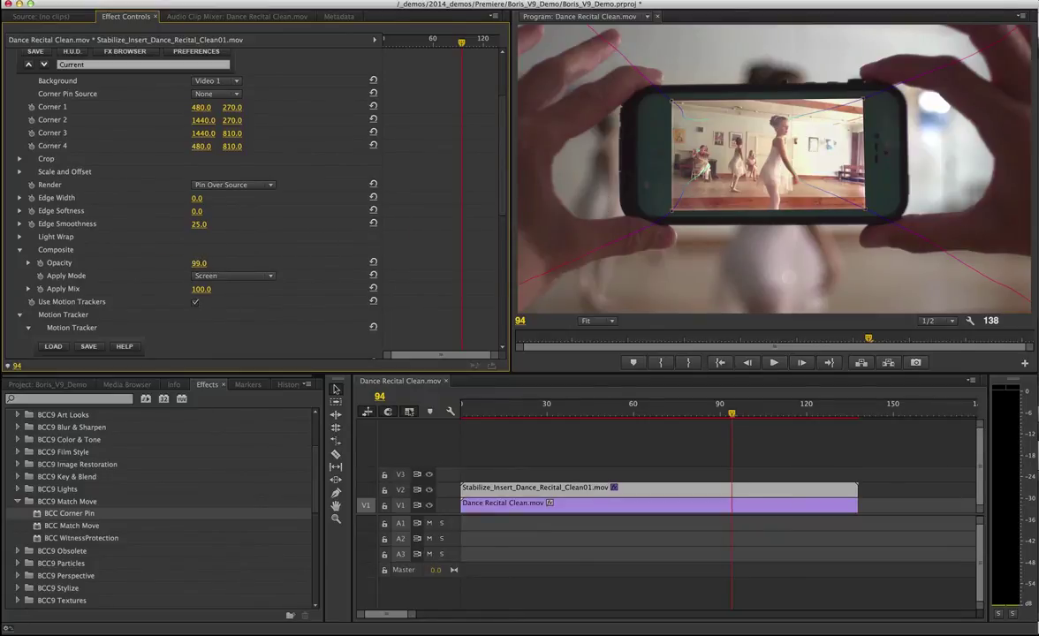
left_click_drag(199, 262, 181, 262)
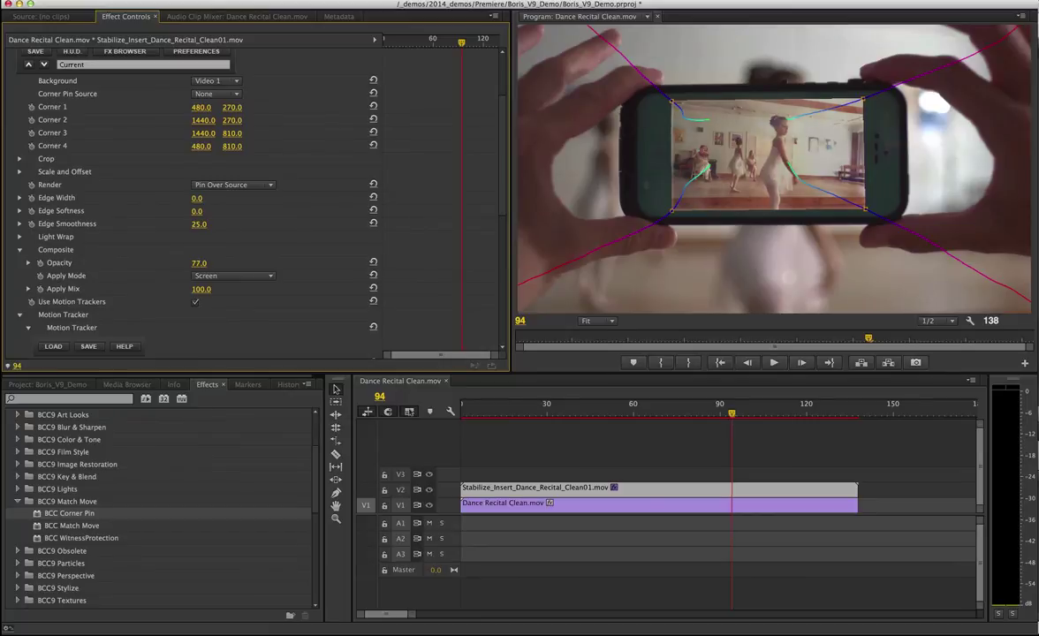
left_click_drag(730, 417, 672, 408)
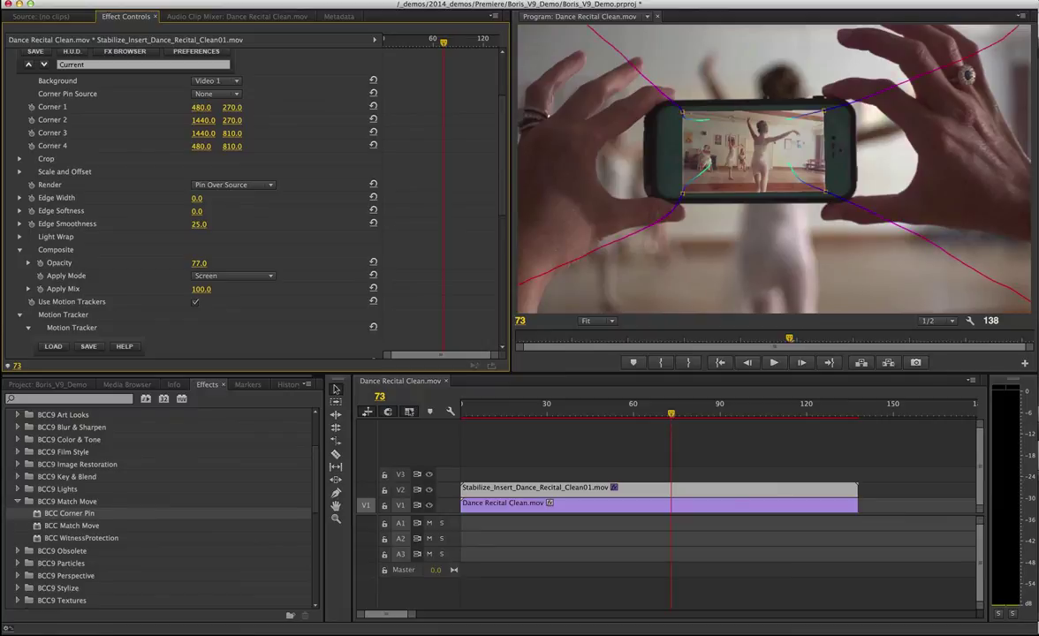
Step: Give the Corner Pin Edge Width 5.0, Edge Softness 2.0 and Edge Smoothness 37.0
left_click_drag(196, 198, 205, 198)
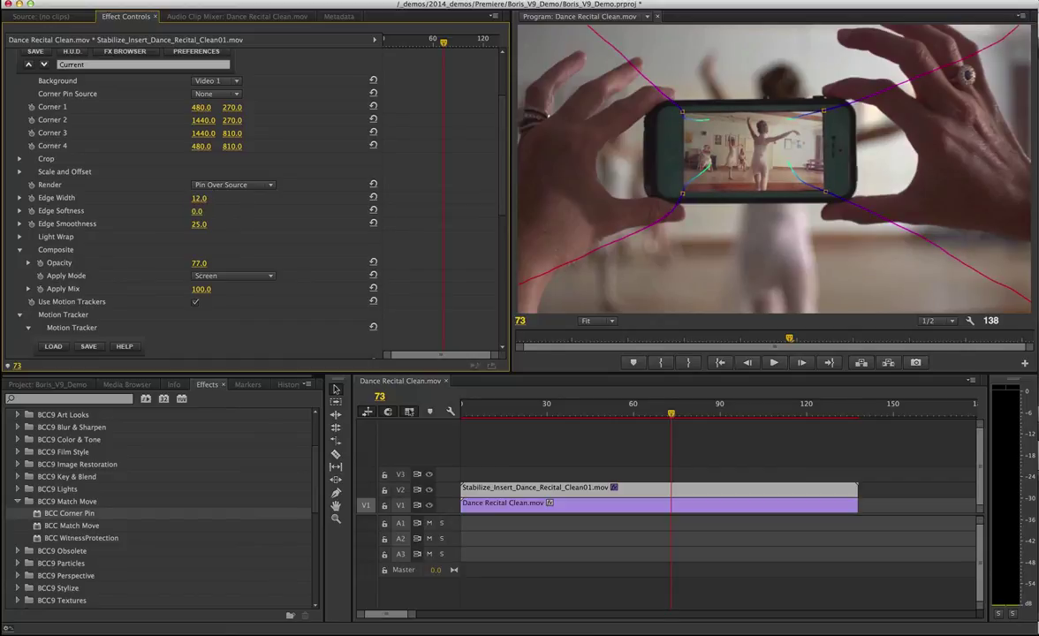
left_click_drag(196, 211, 201, 211)
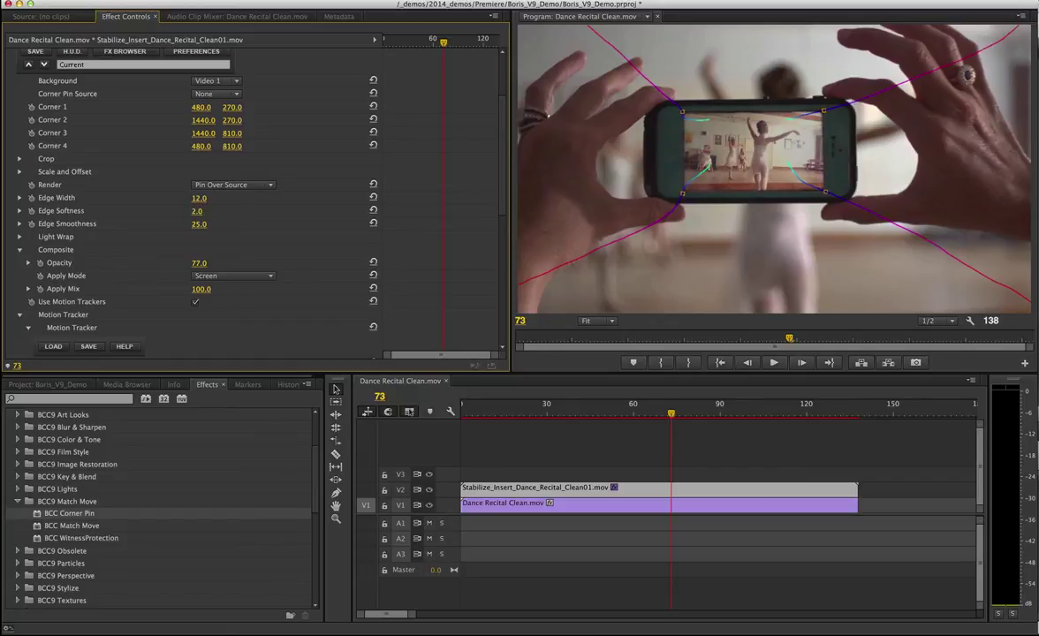
left_click_drag(198, 198, 192, 198)
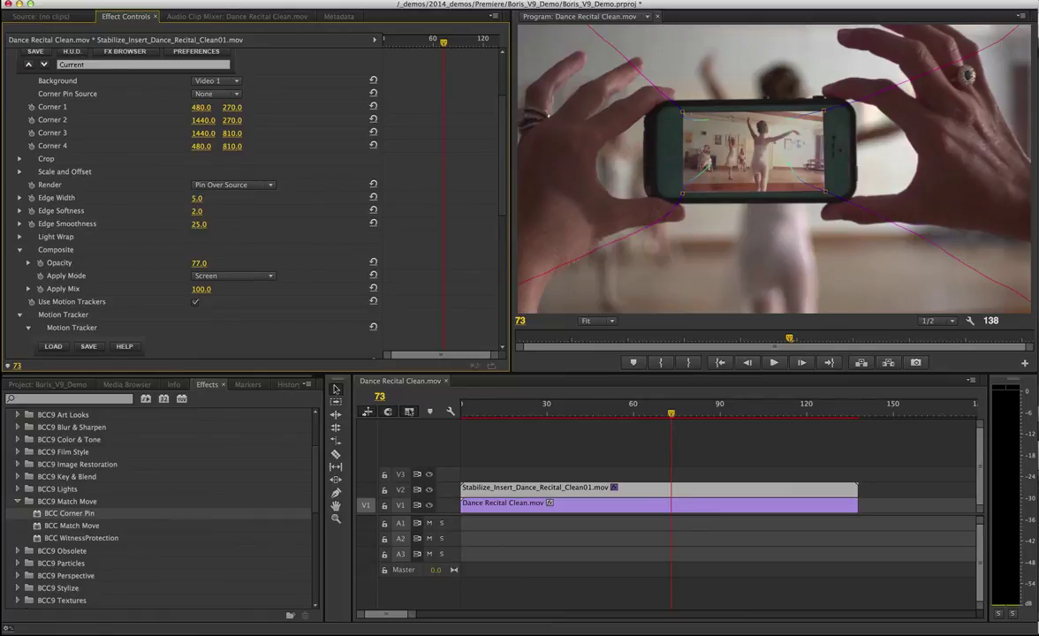
left_click_drag(199, 223, 210, 223)
key("space")
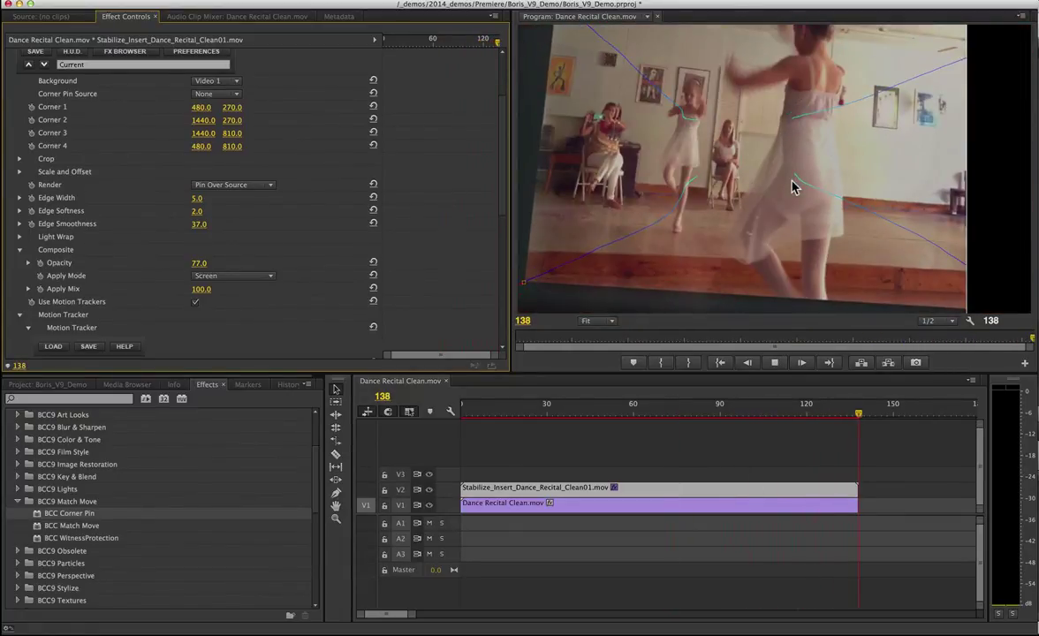
key("space")
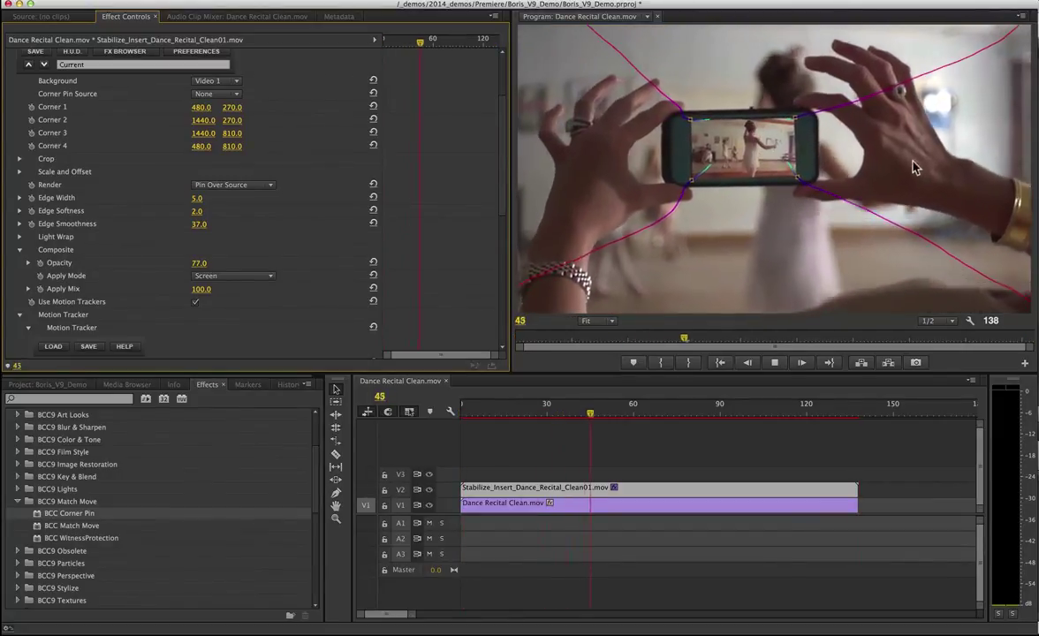
key("space")
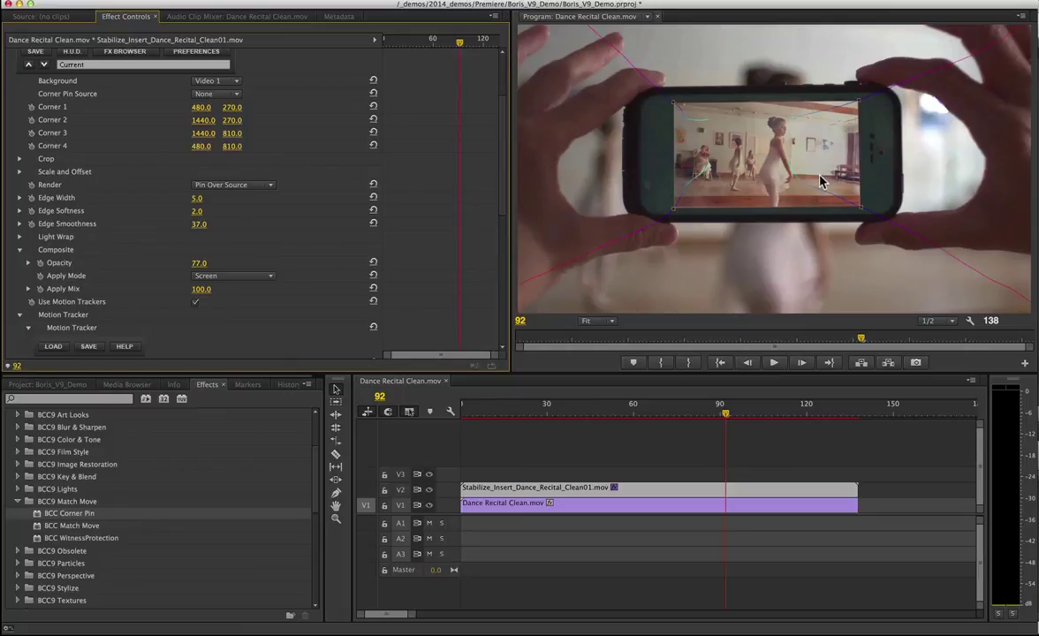
left_click_drag(725, 415, 768, 425)
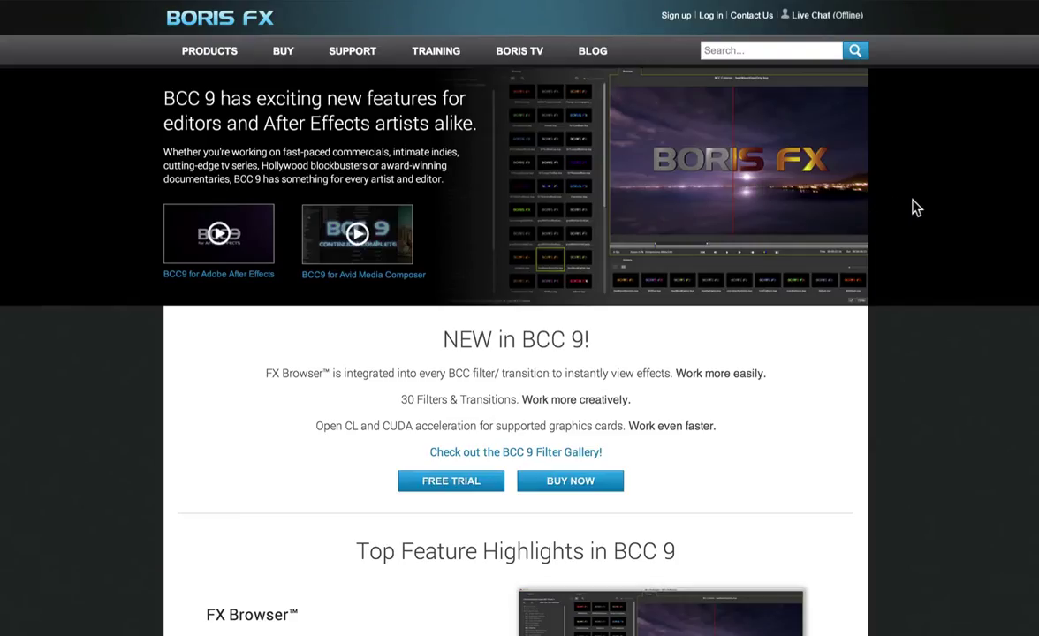
Step: Scroll up and down through the BCC 9 feature highlights on the Boris FX page
scroll(906, 218, "down", 2)
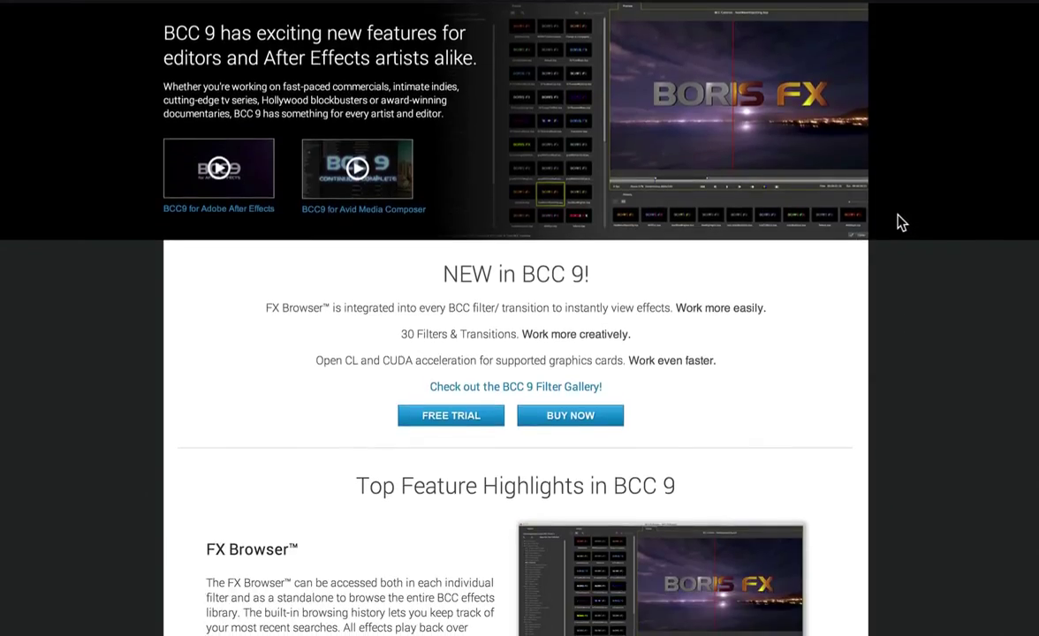
scroll(897, 223, "down", 3)
scroll(892, 234, "up", 4)
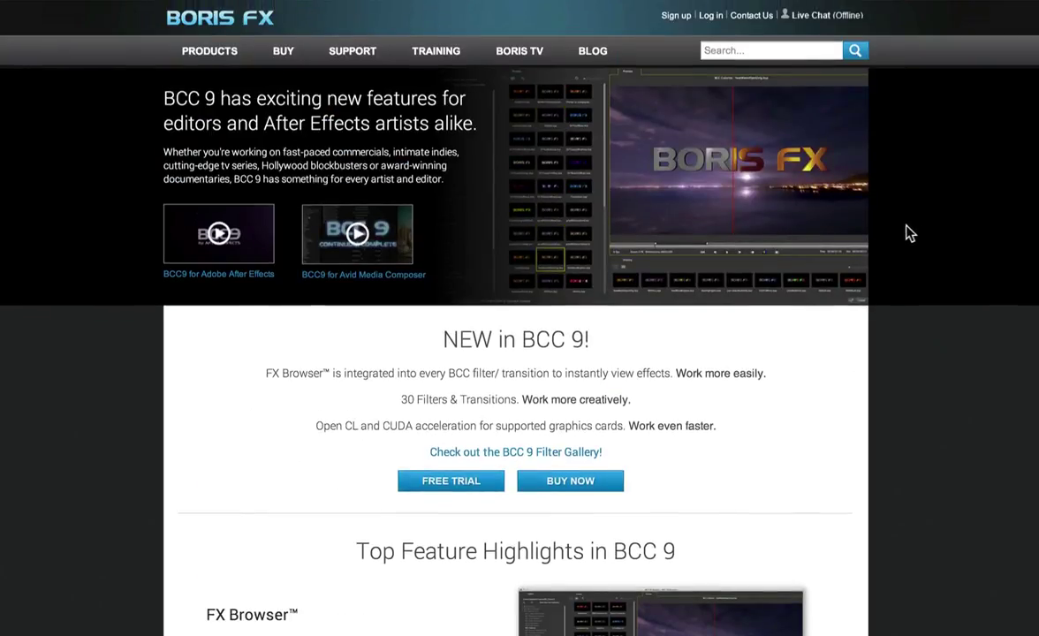
scroll(898, 232, "down", 15)
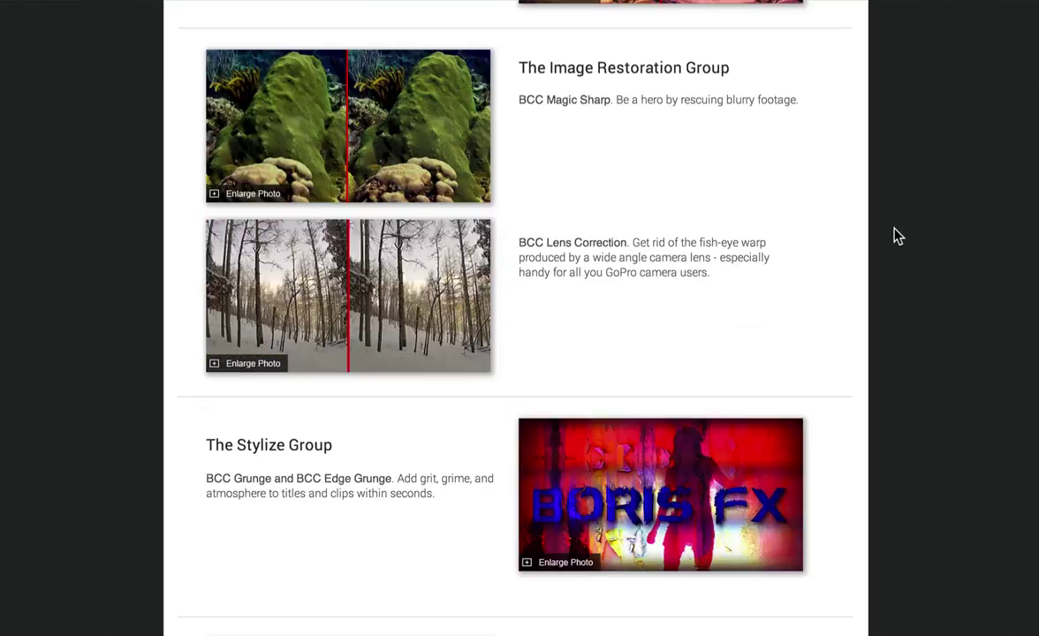
scroll(896, 235, "up", 4)
scroll(897, 235, "up", 8)
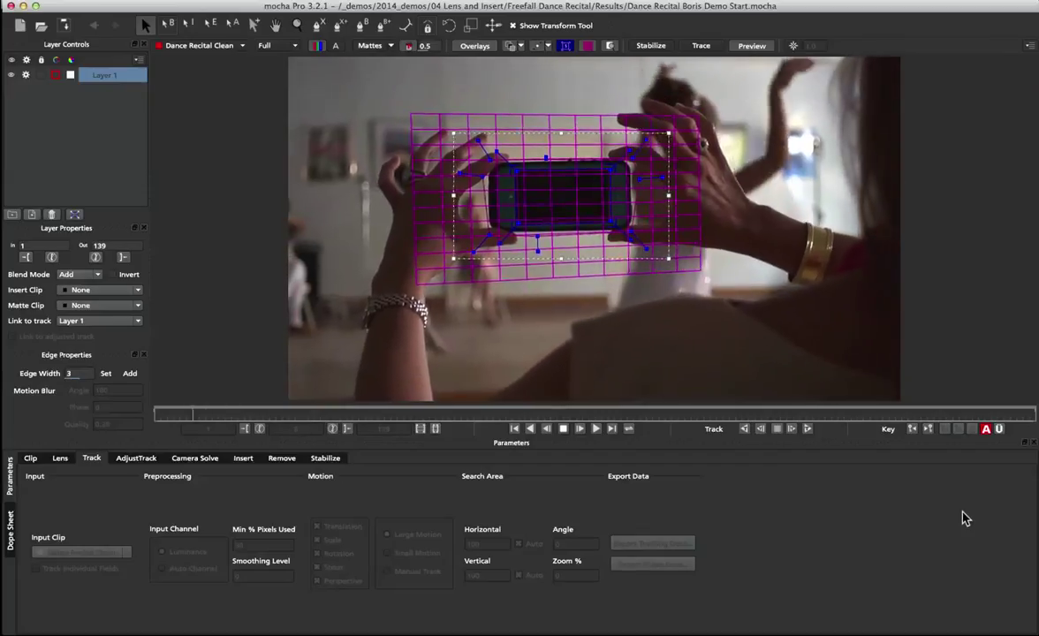